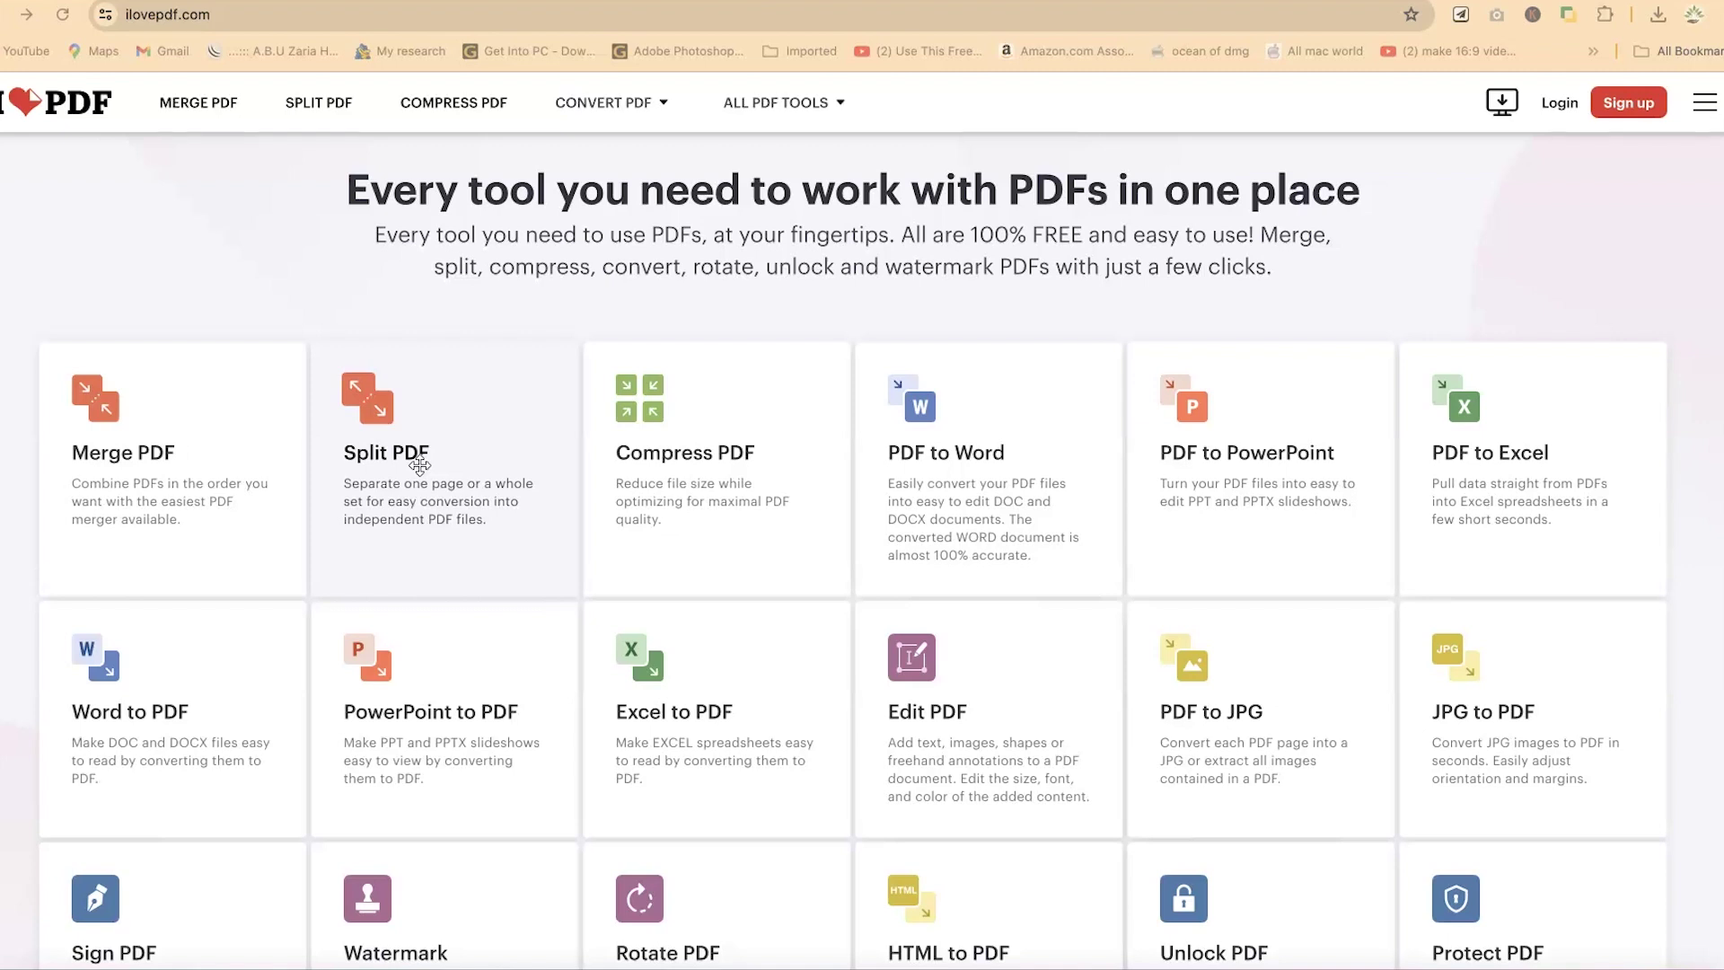
Leave the iLovePDF tools homepage by opening a blank new browser tab.
{"action": "left_click", "coordinate": [418, 443]}
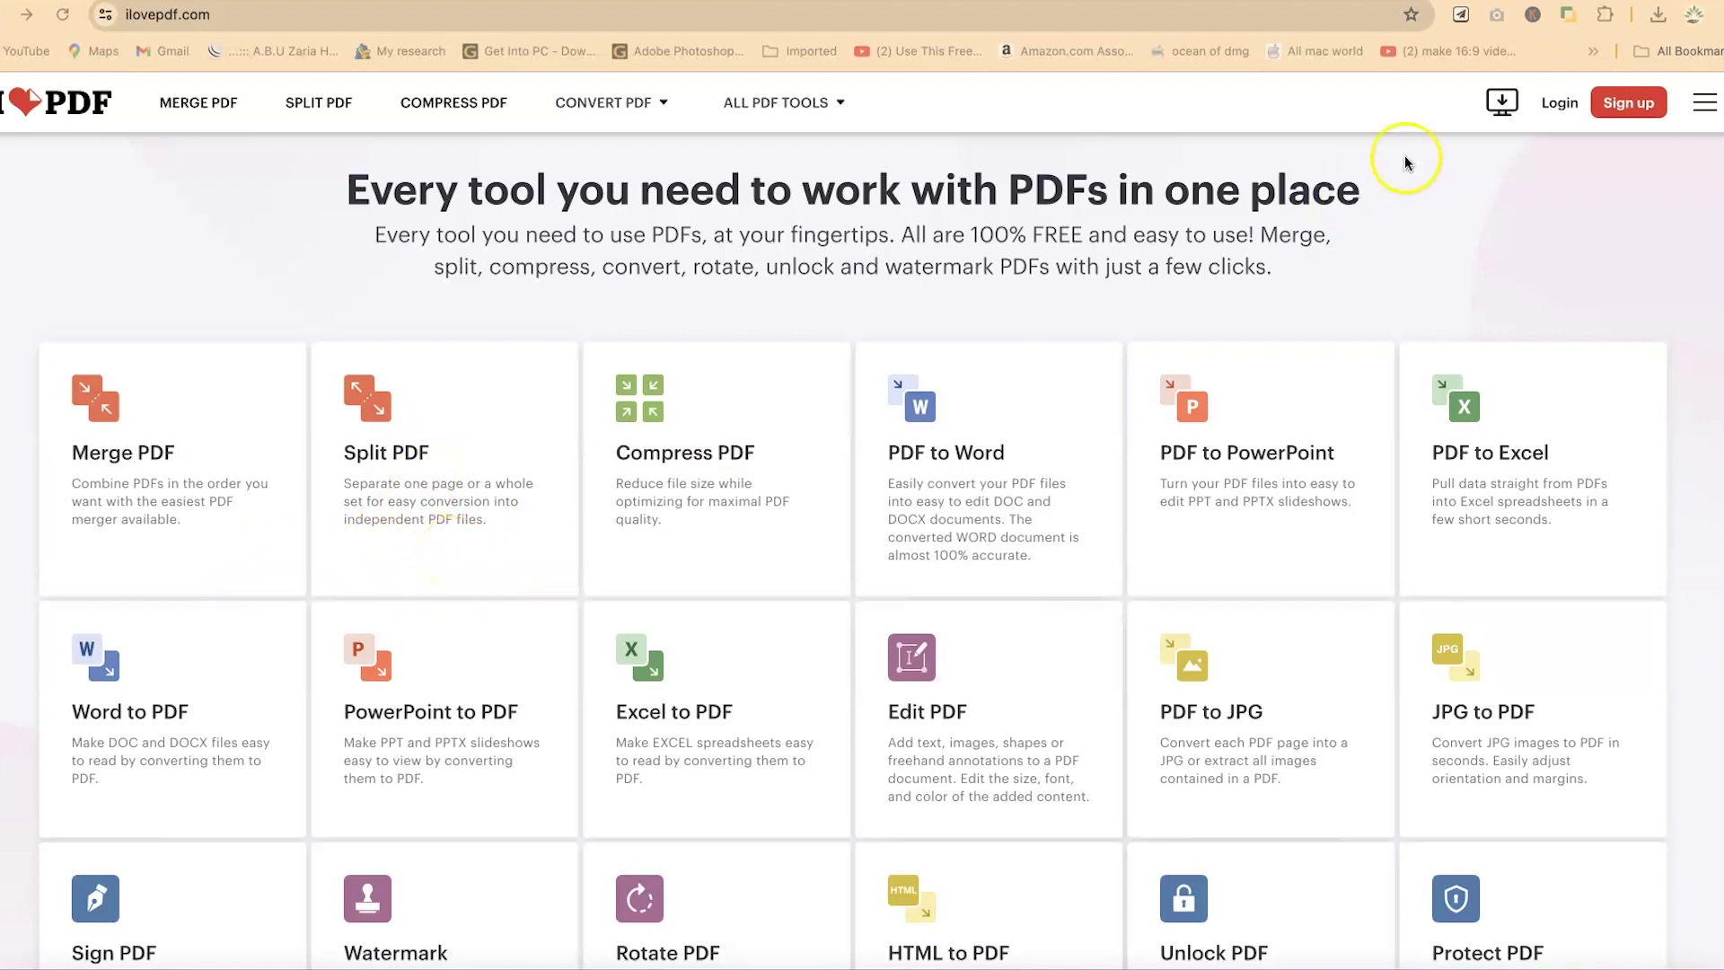
{"action": "key", "text": "ctrl+t"}
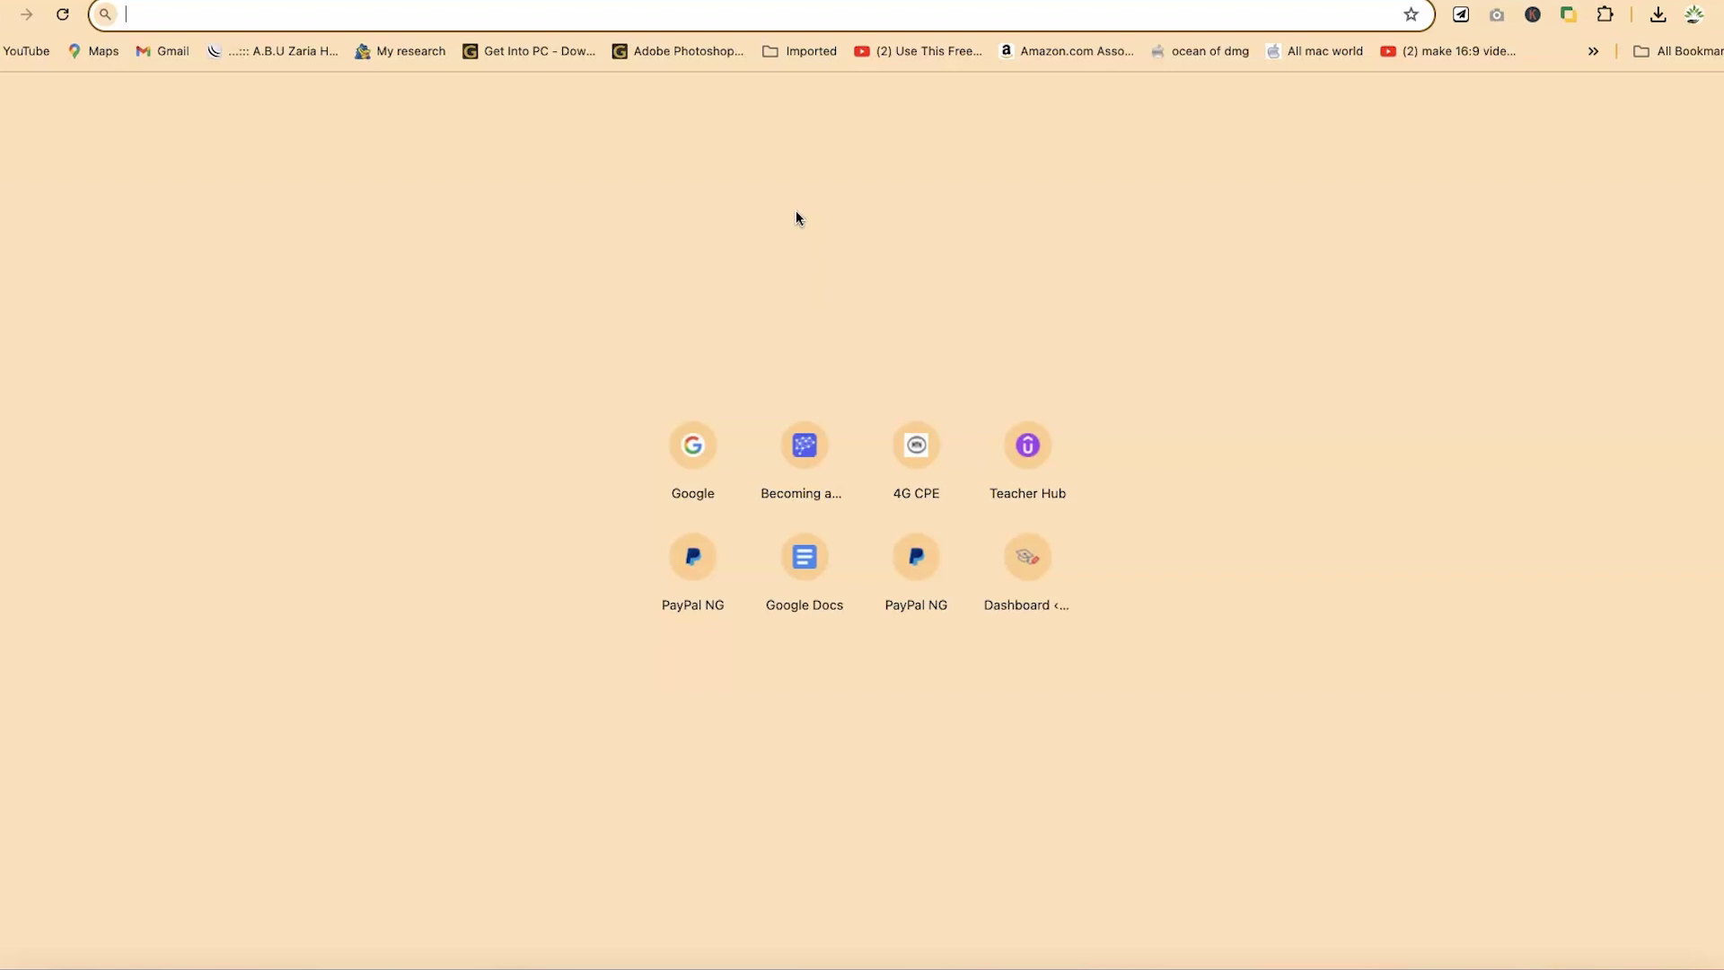
{"action": "type", "text": "ilov"}
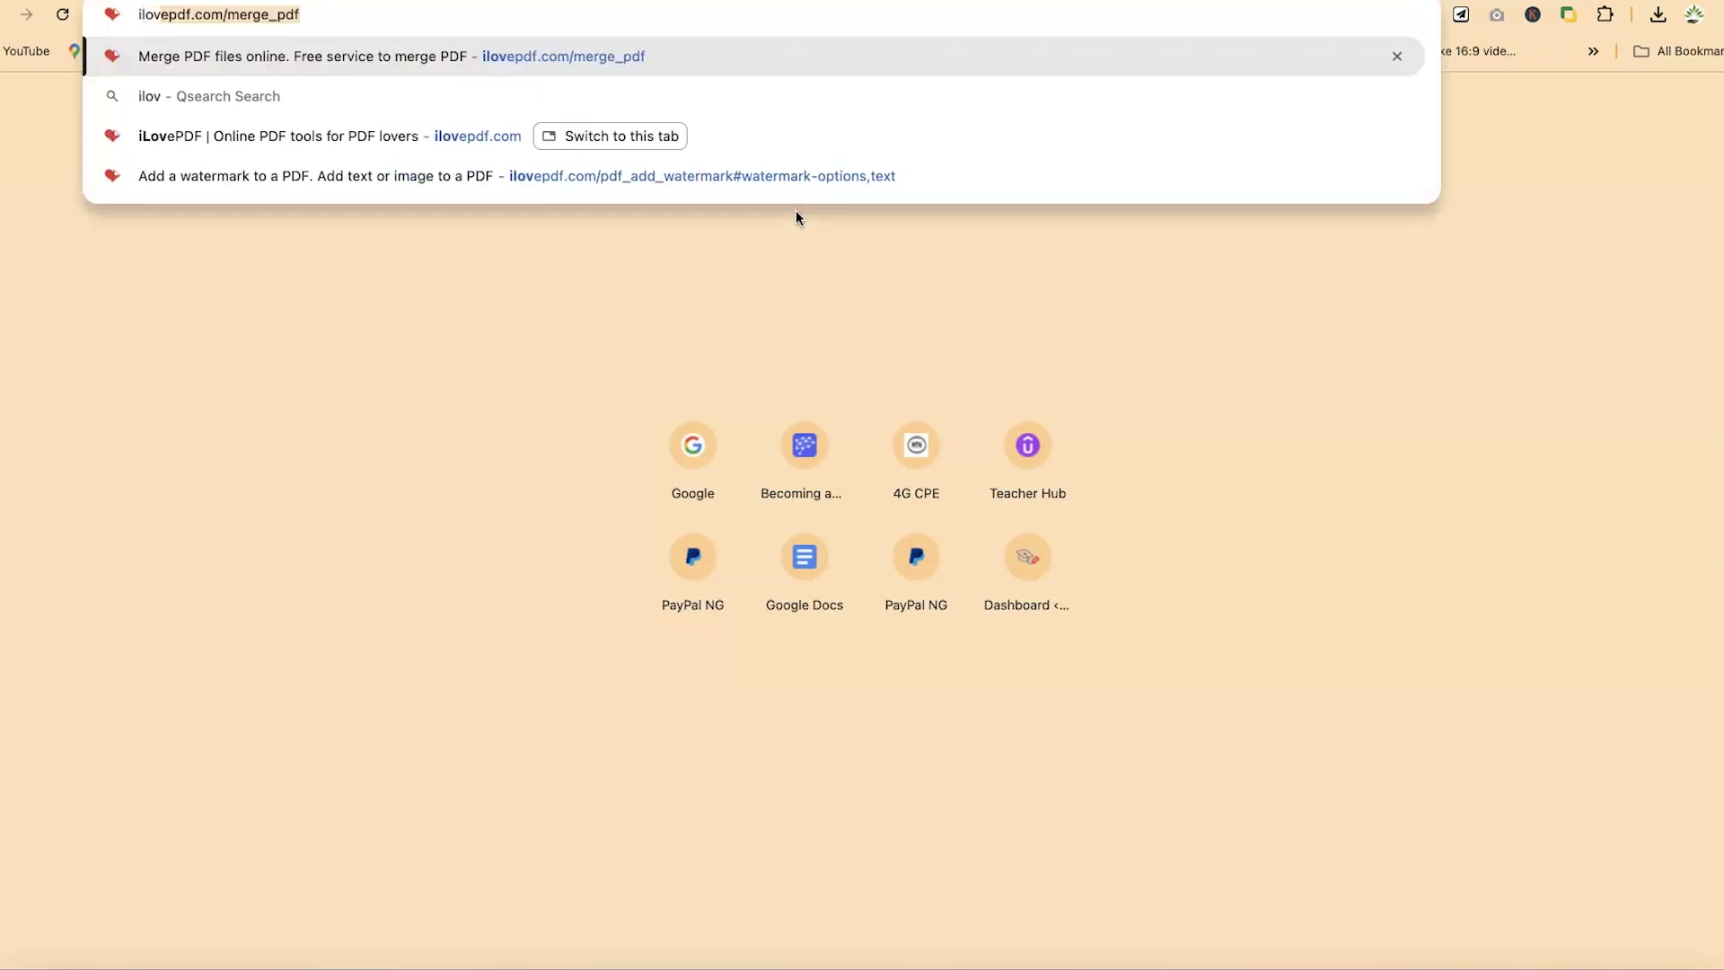
{"action": "type", "text": "pdf.co"}
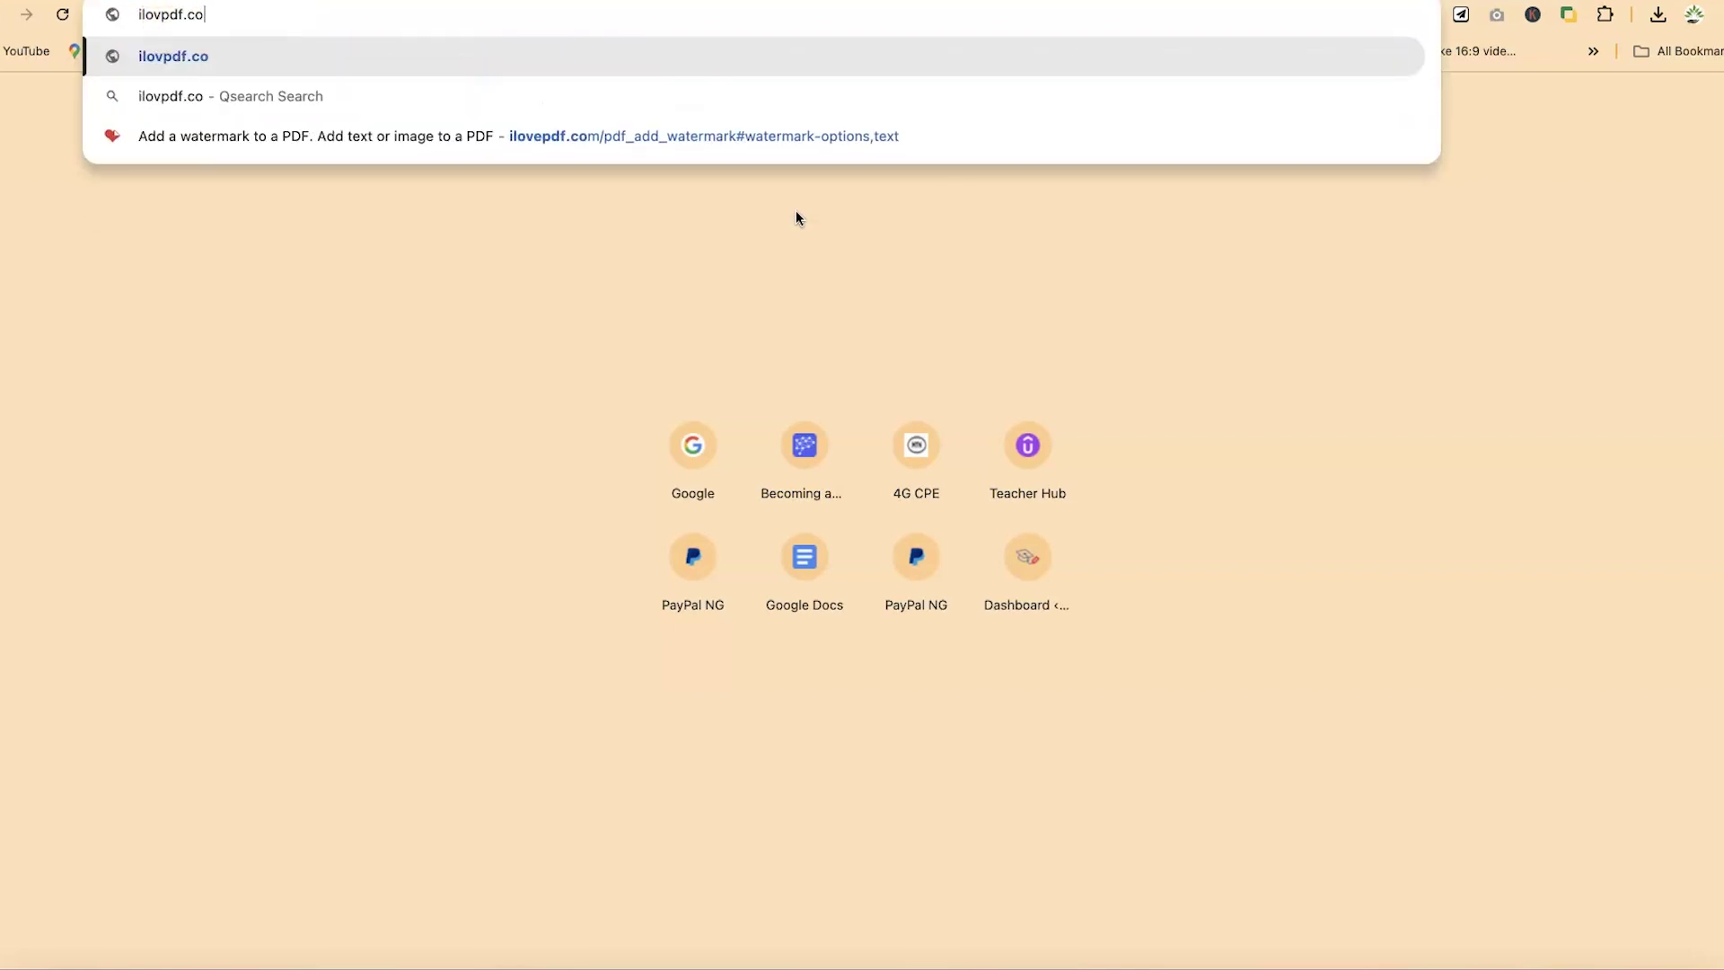
{"action": "type", "text": "m"}
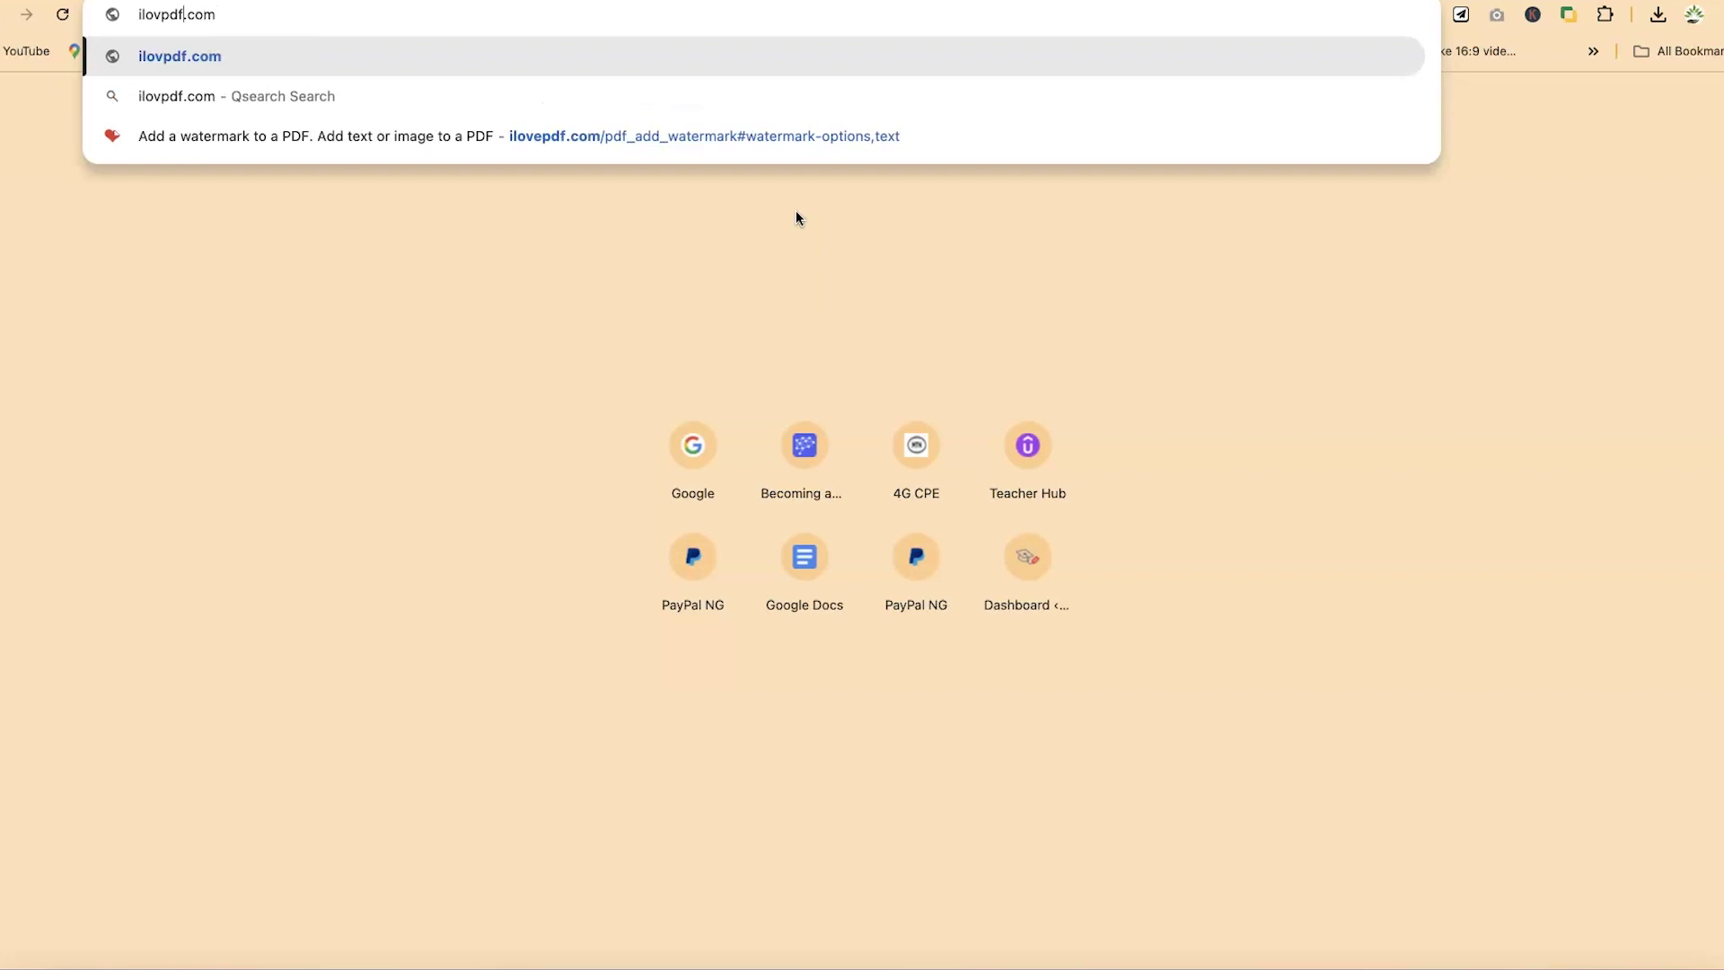
{"action": "type", "text": "e"}
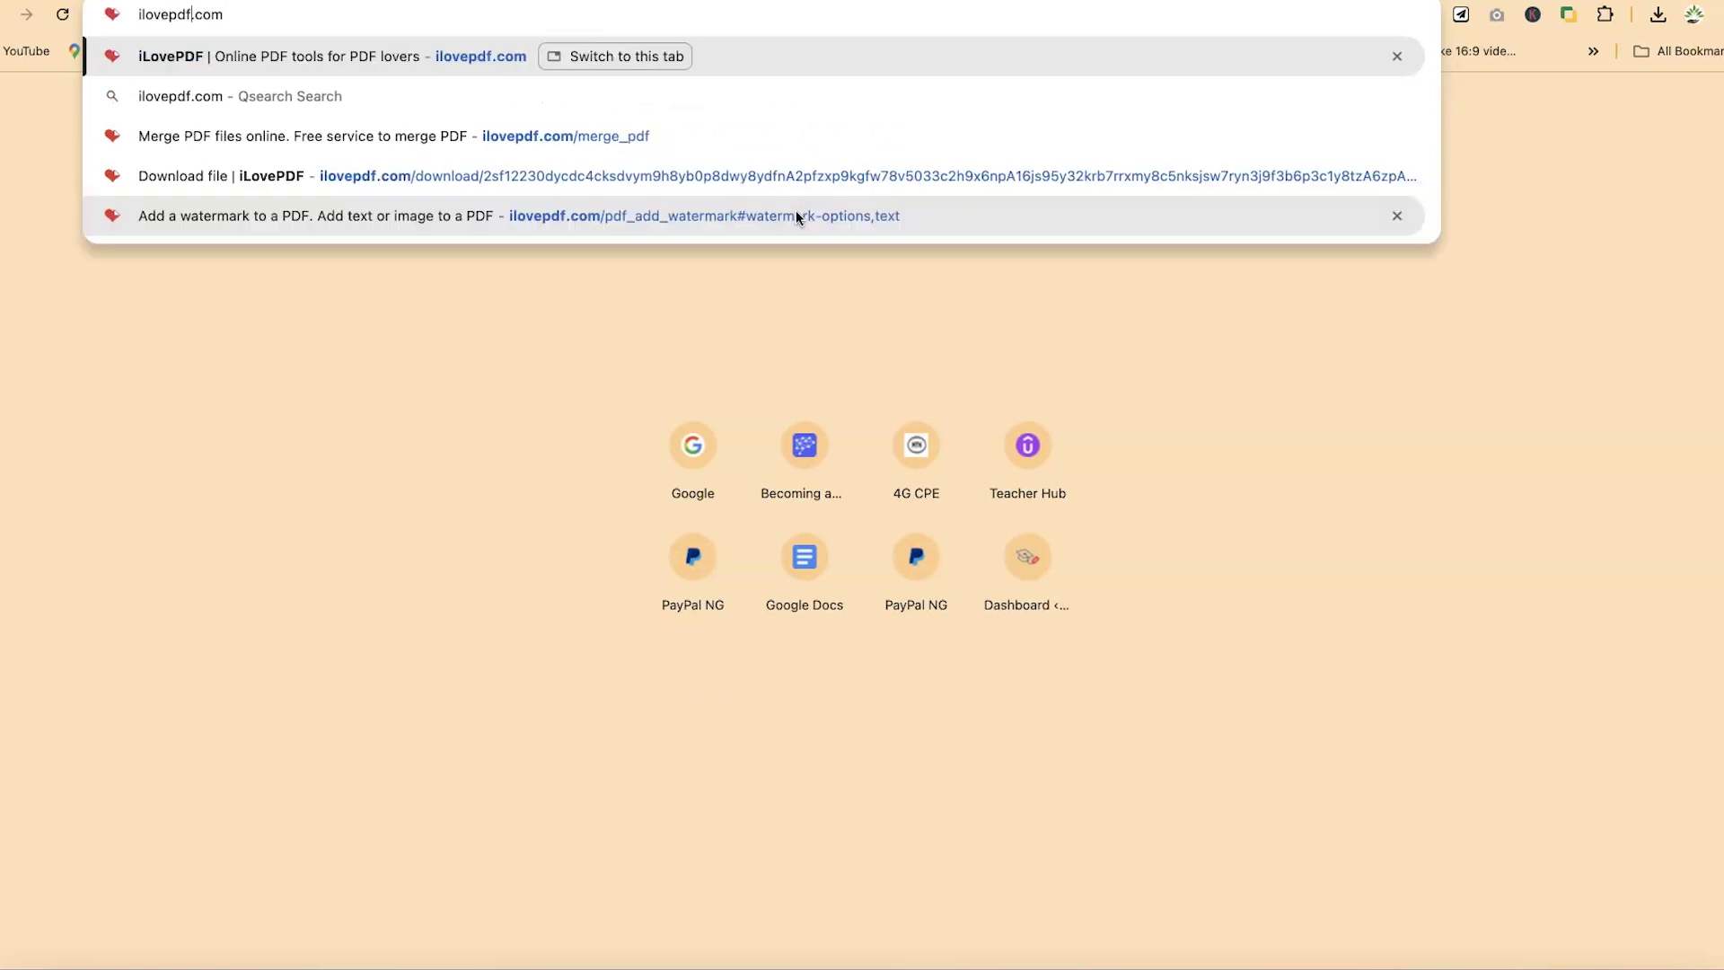
Load ilovepdf.com in the new tab to show the PDF tools grid.
{"action": "key", "text": "Return"}
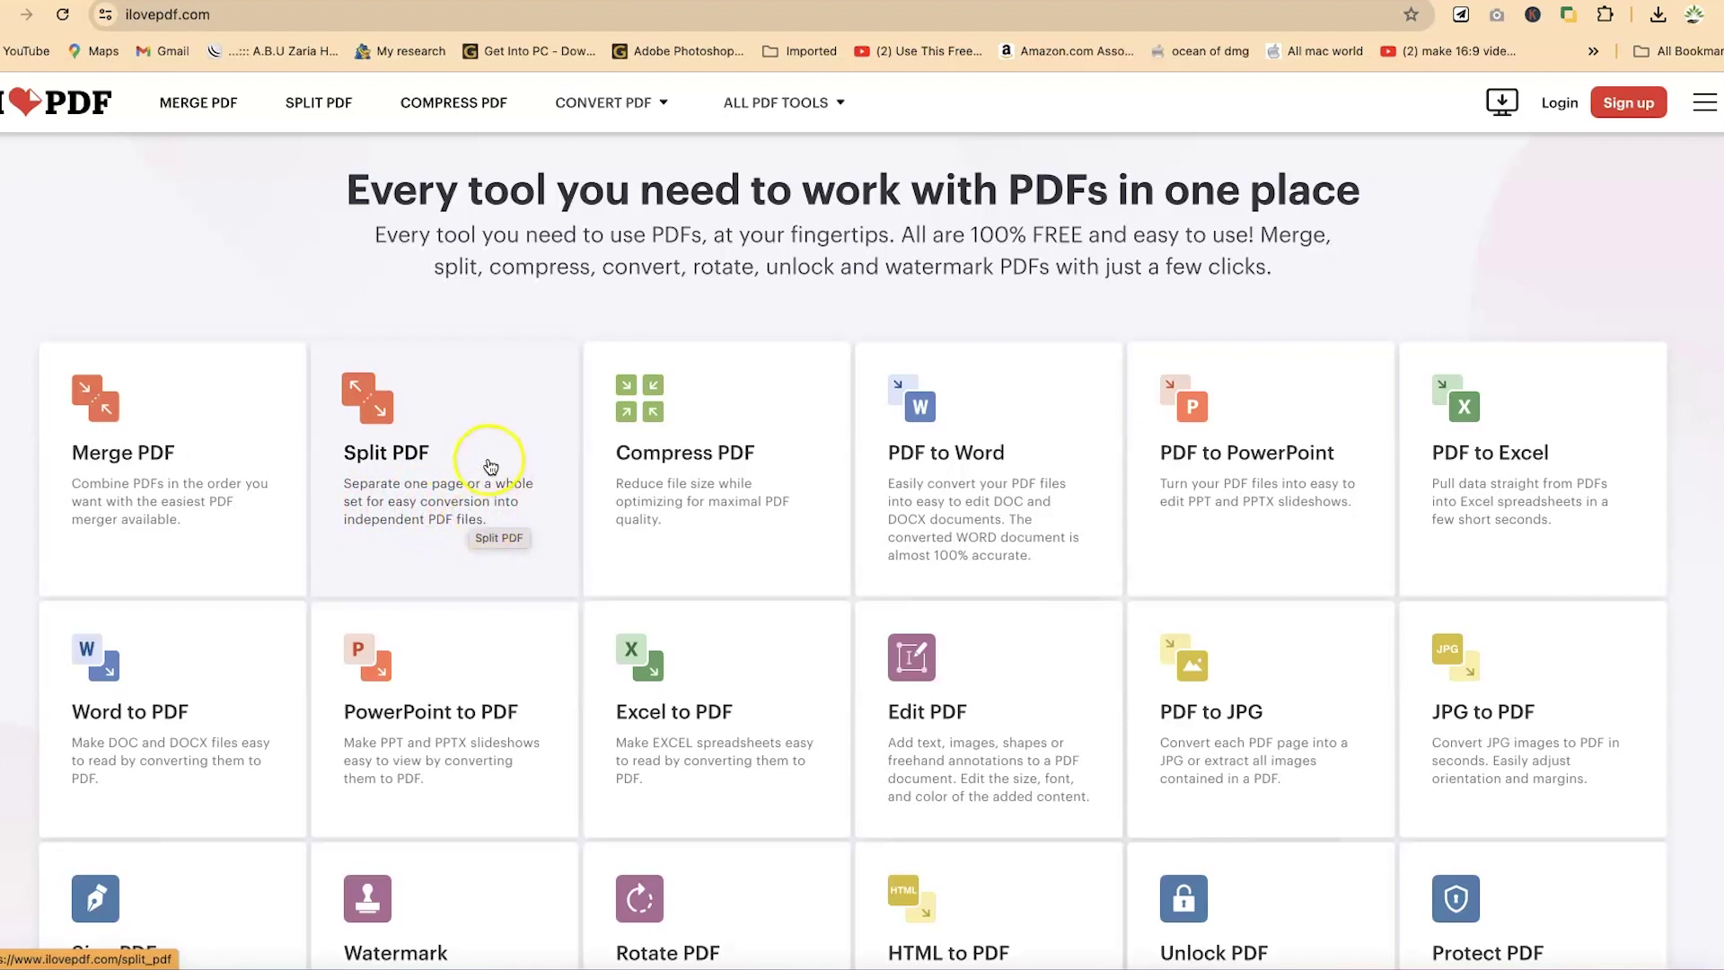
Open the Split PDF tool and bring up the file picker via Select PDF file.
{"action": "left_click", "coordinate": [459, 464]}
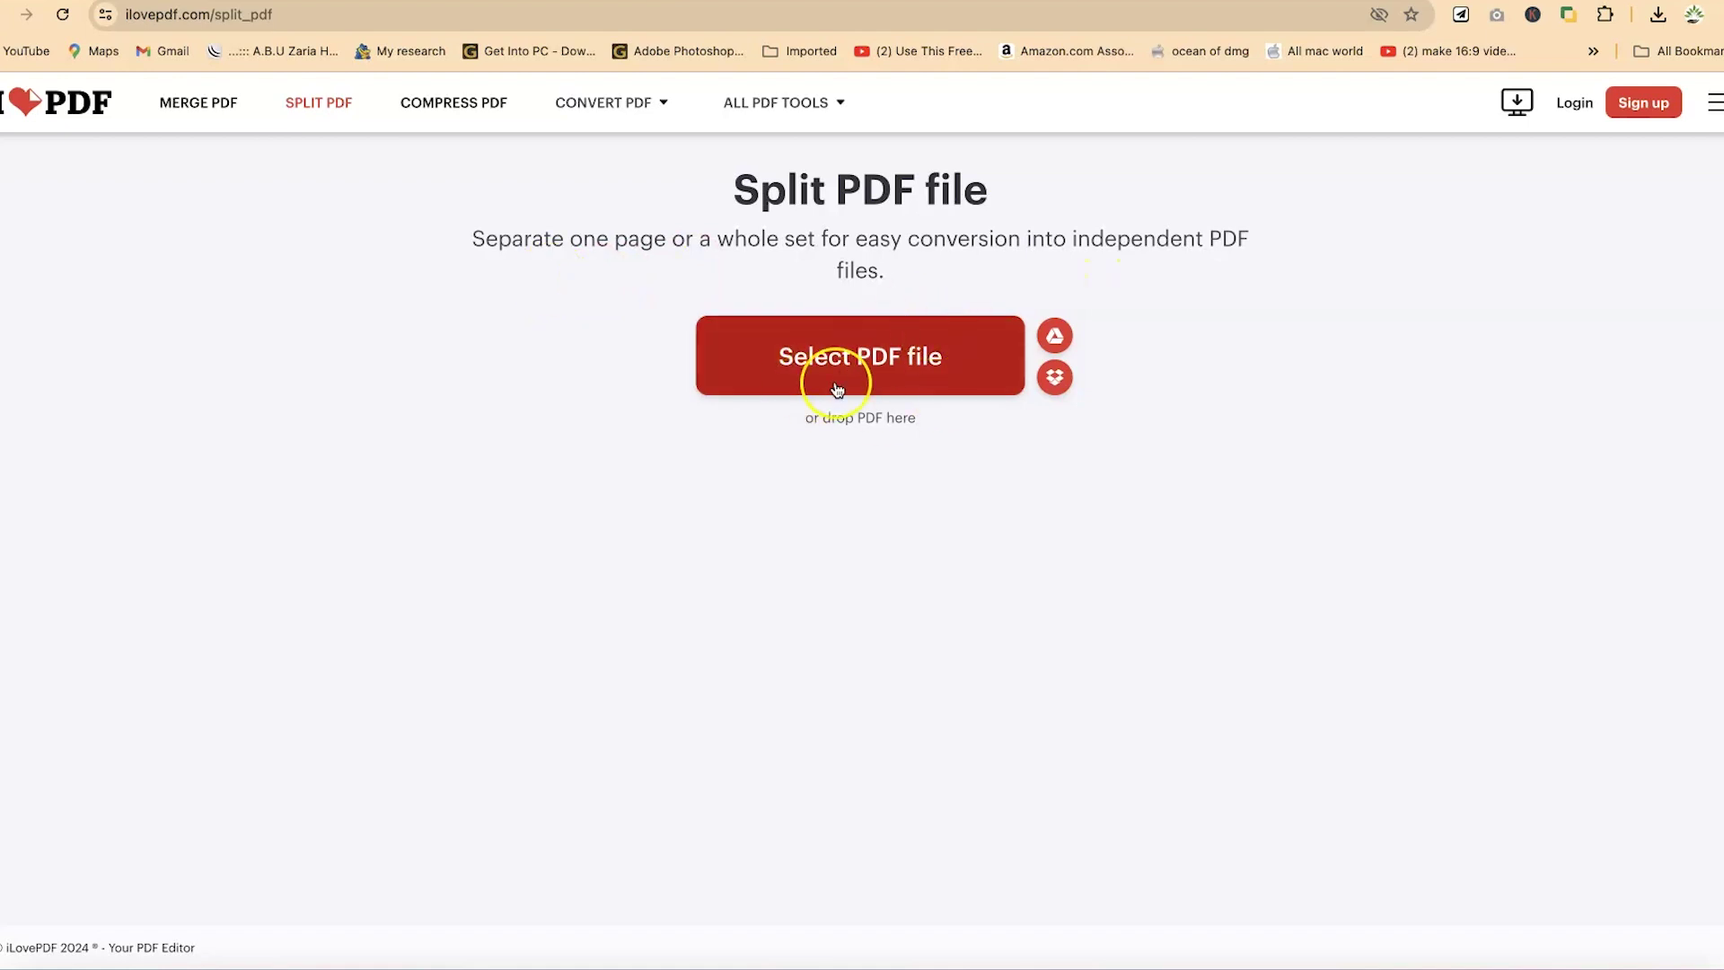
{"action": "left_click", "coordinate": [878, 363]}
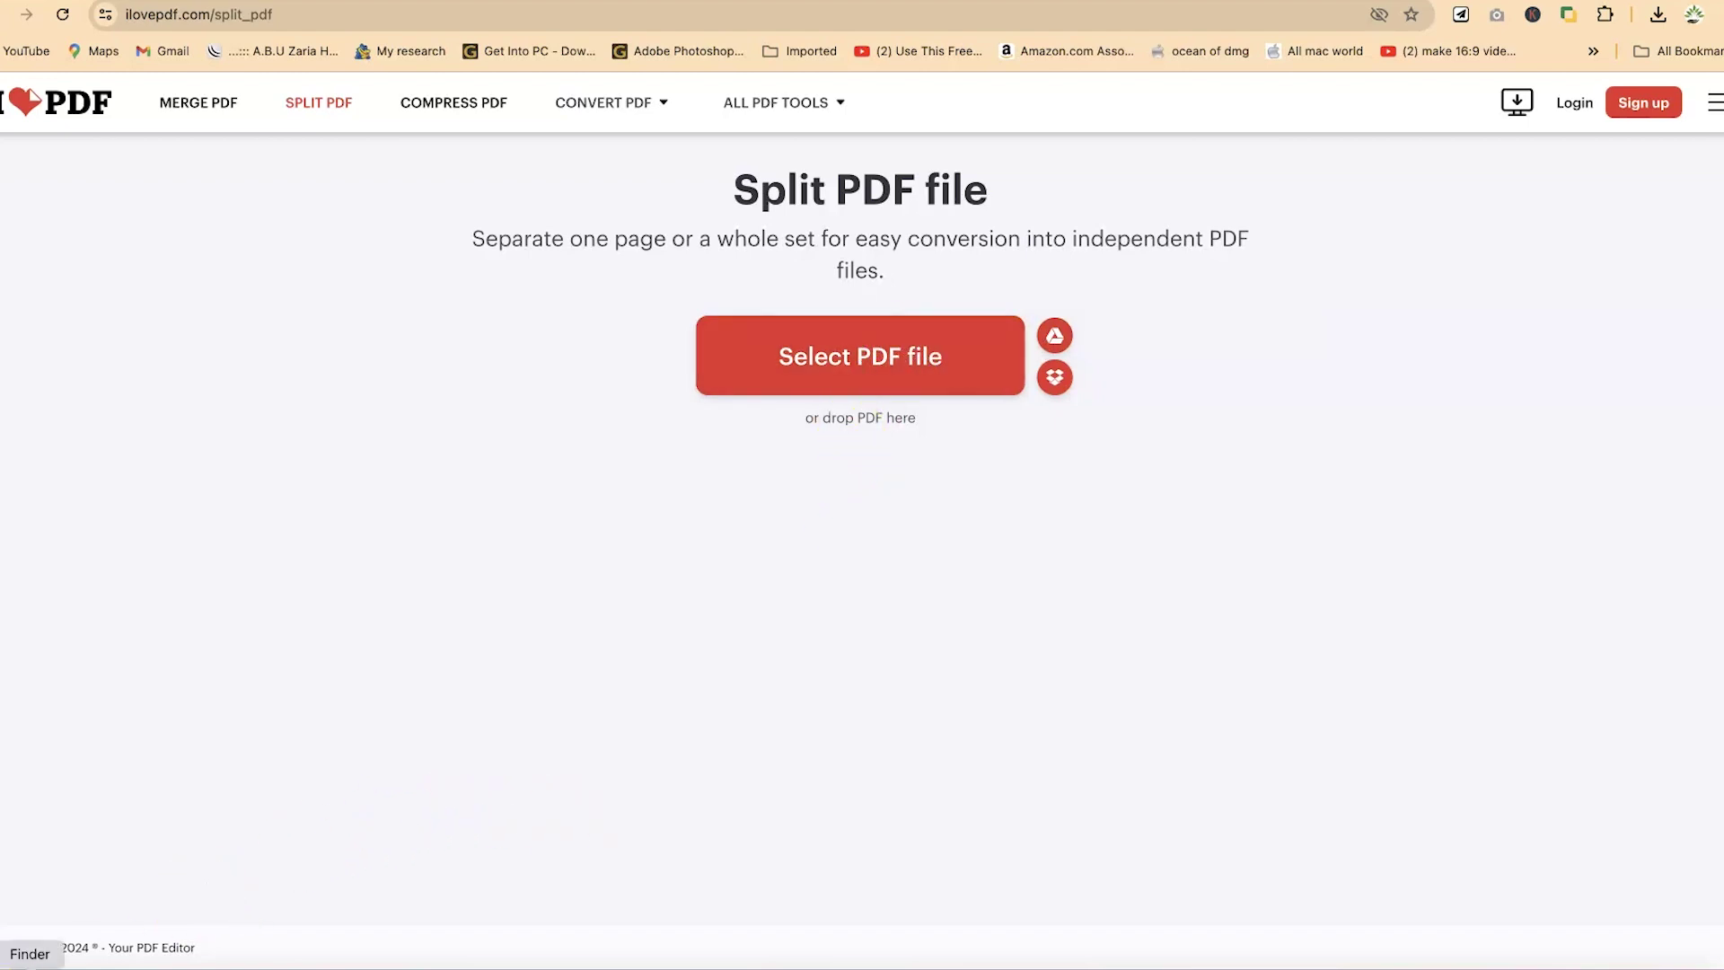
Drag the newest PDF from Downloads onto the Split tool, uploading its four pages as one range.
{"action": "left_click", "coordinate": [31, 962]}
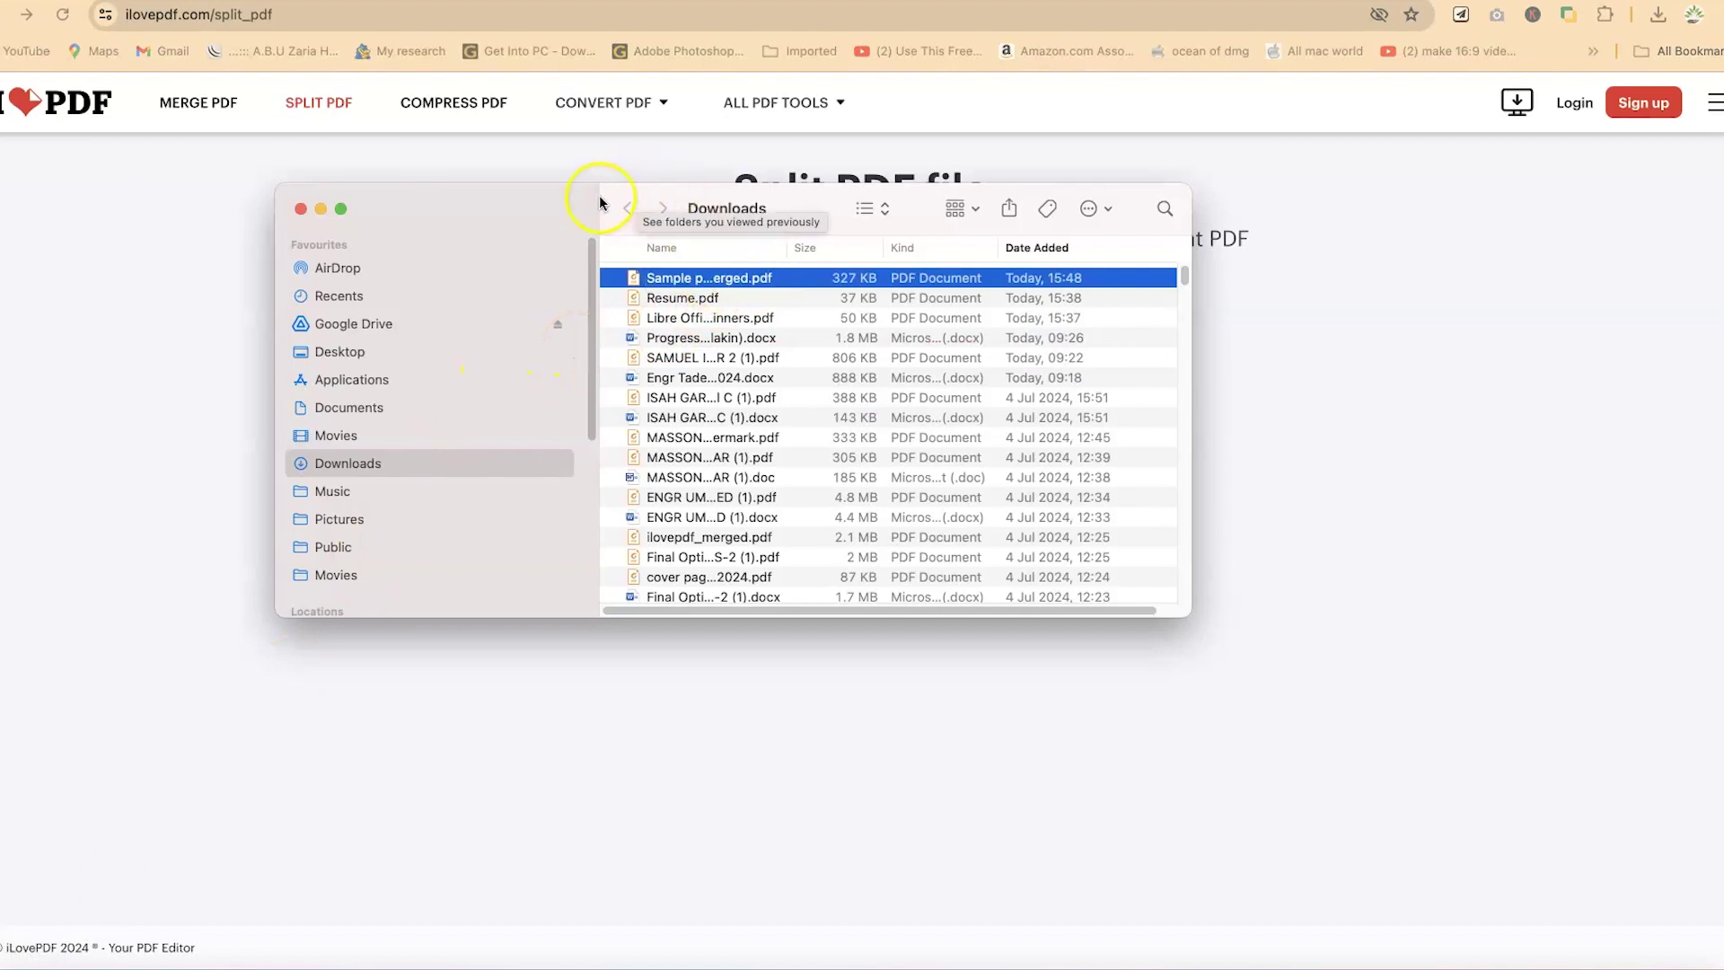
{"action": "left_click_drag", "start_coordinate": [590, 198], "coordinate": [394, 482]}
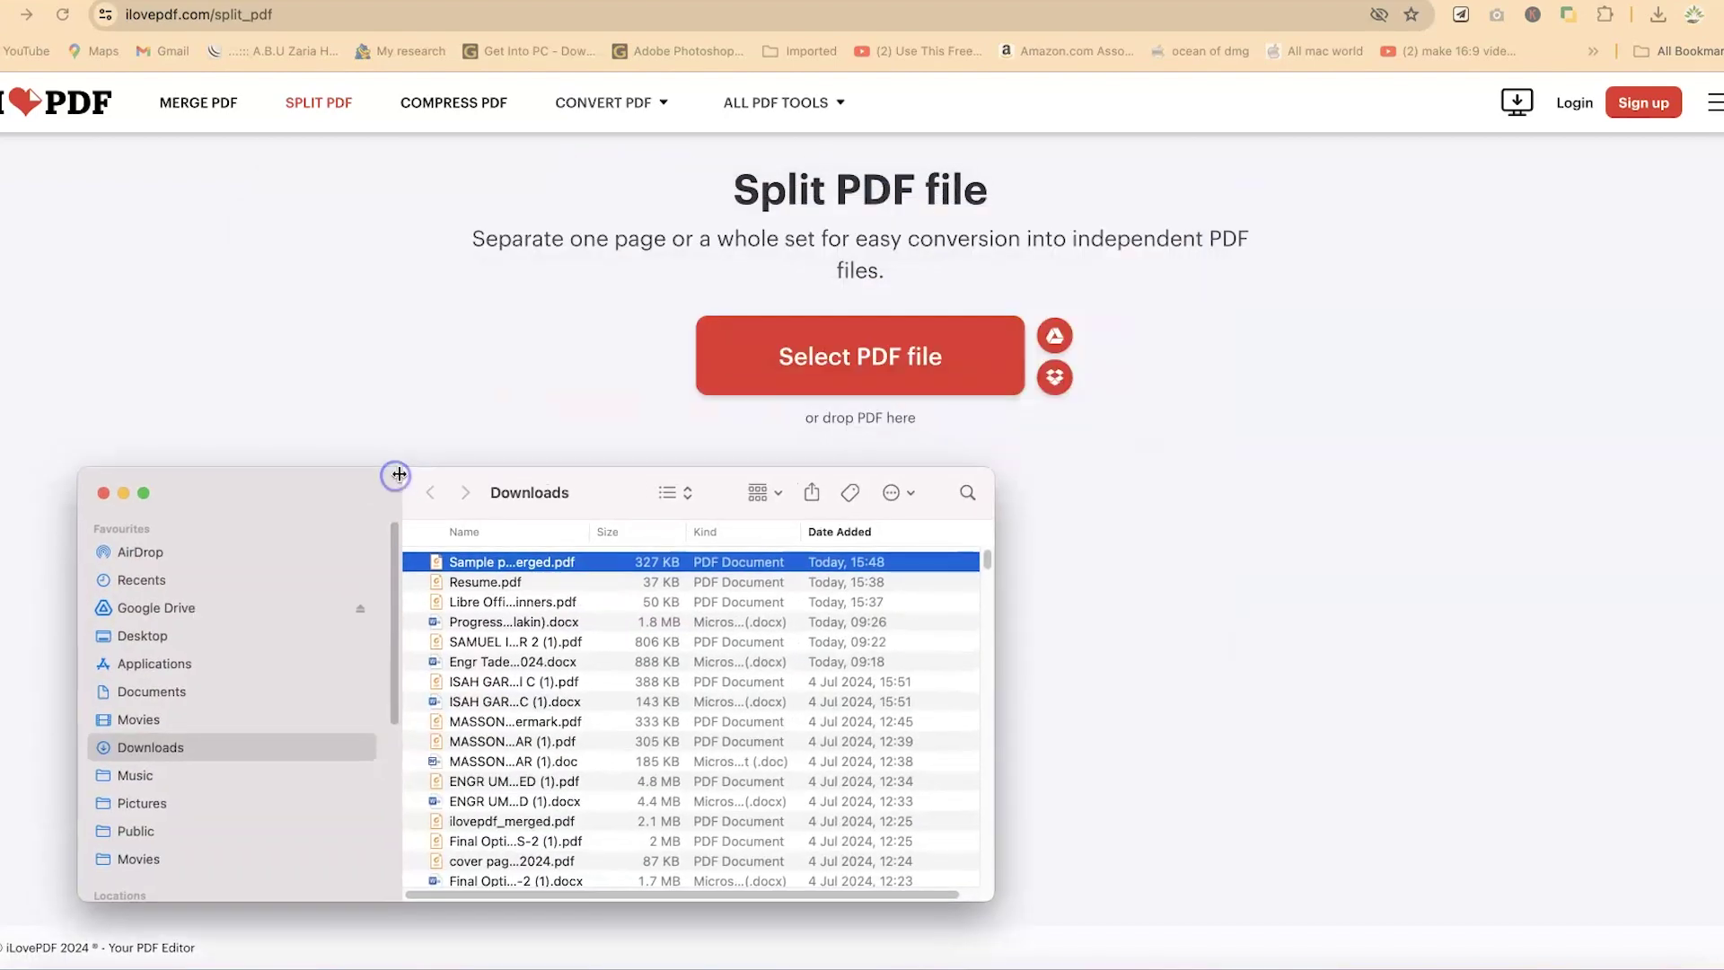
{"action": "left_click", "coordinate": [454, 565]}
{"action": "left_click_drag", "start_coordinate": [451, 559], "coordinate": [848, 385]}
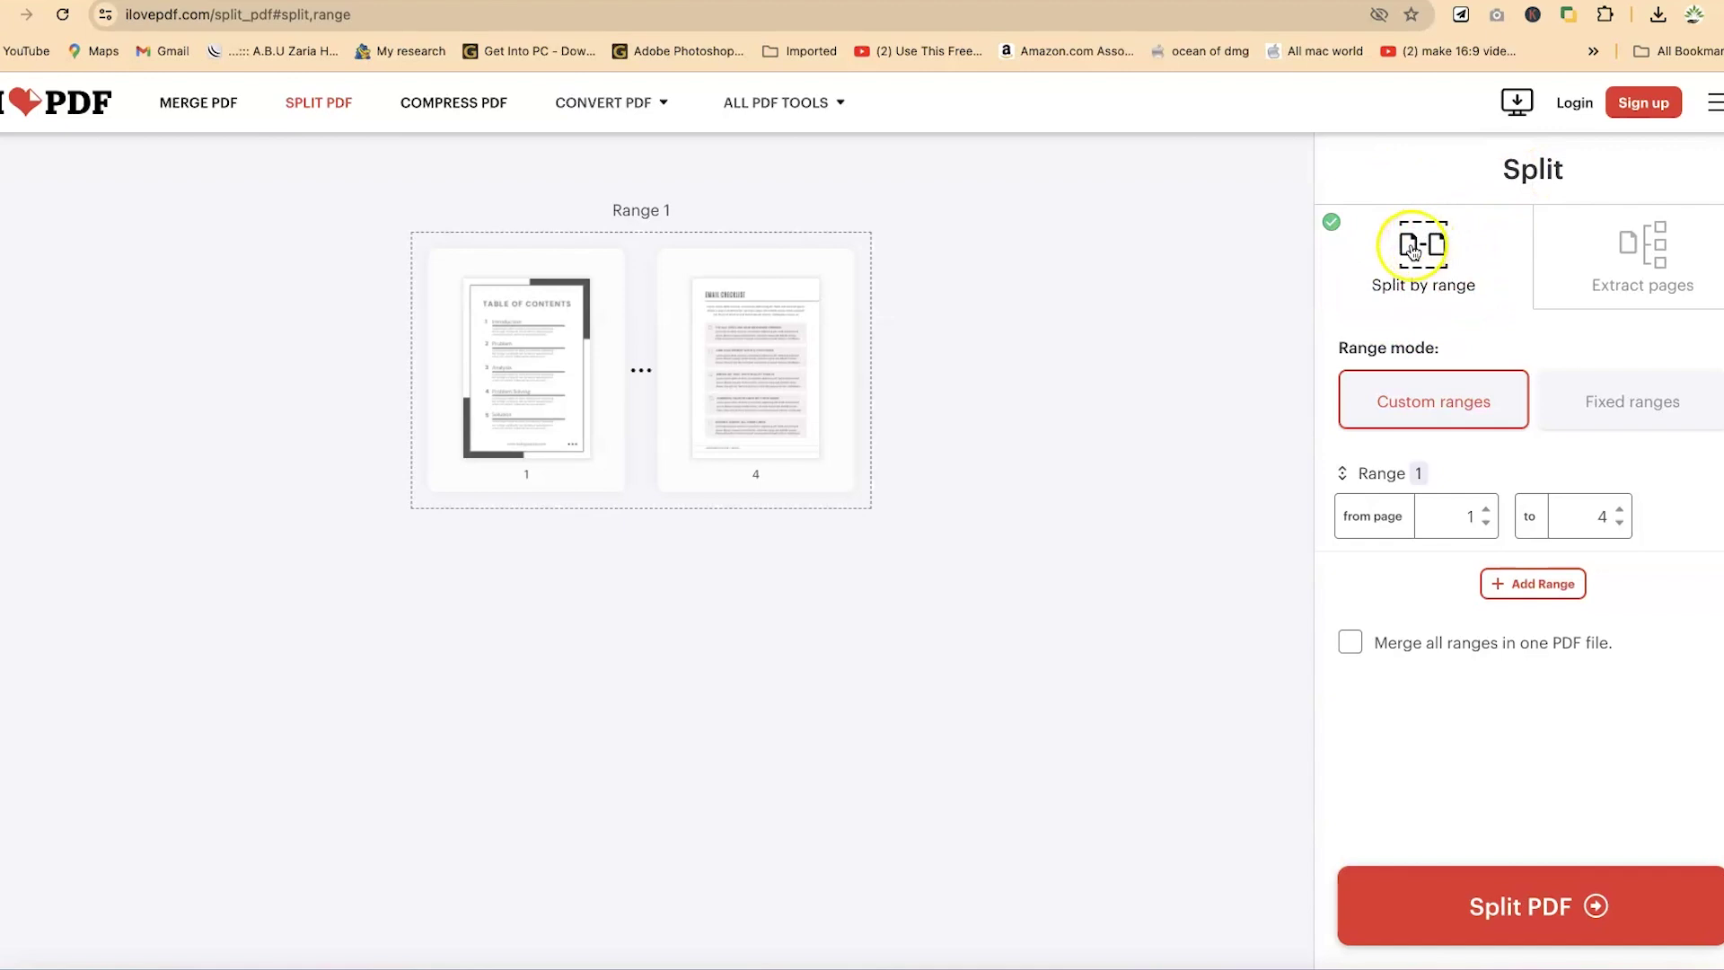
Try Extract pages mode, drop page 4, then return to Split by range.
{"action": "left_click", "coordinate": [1610, 274]}
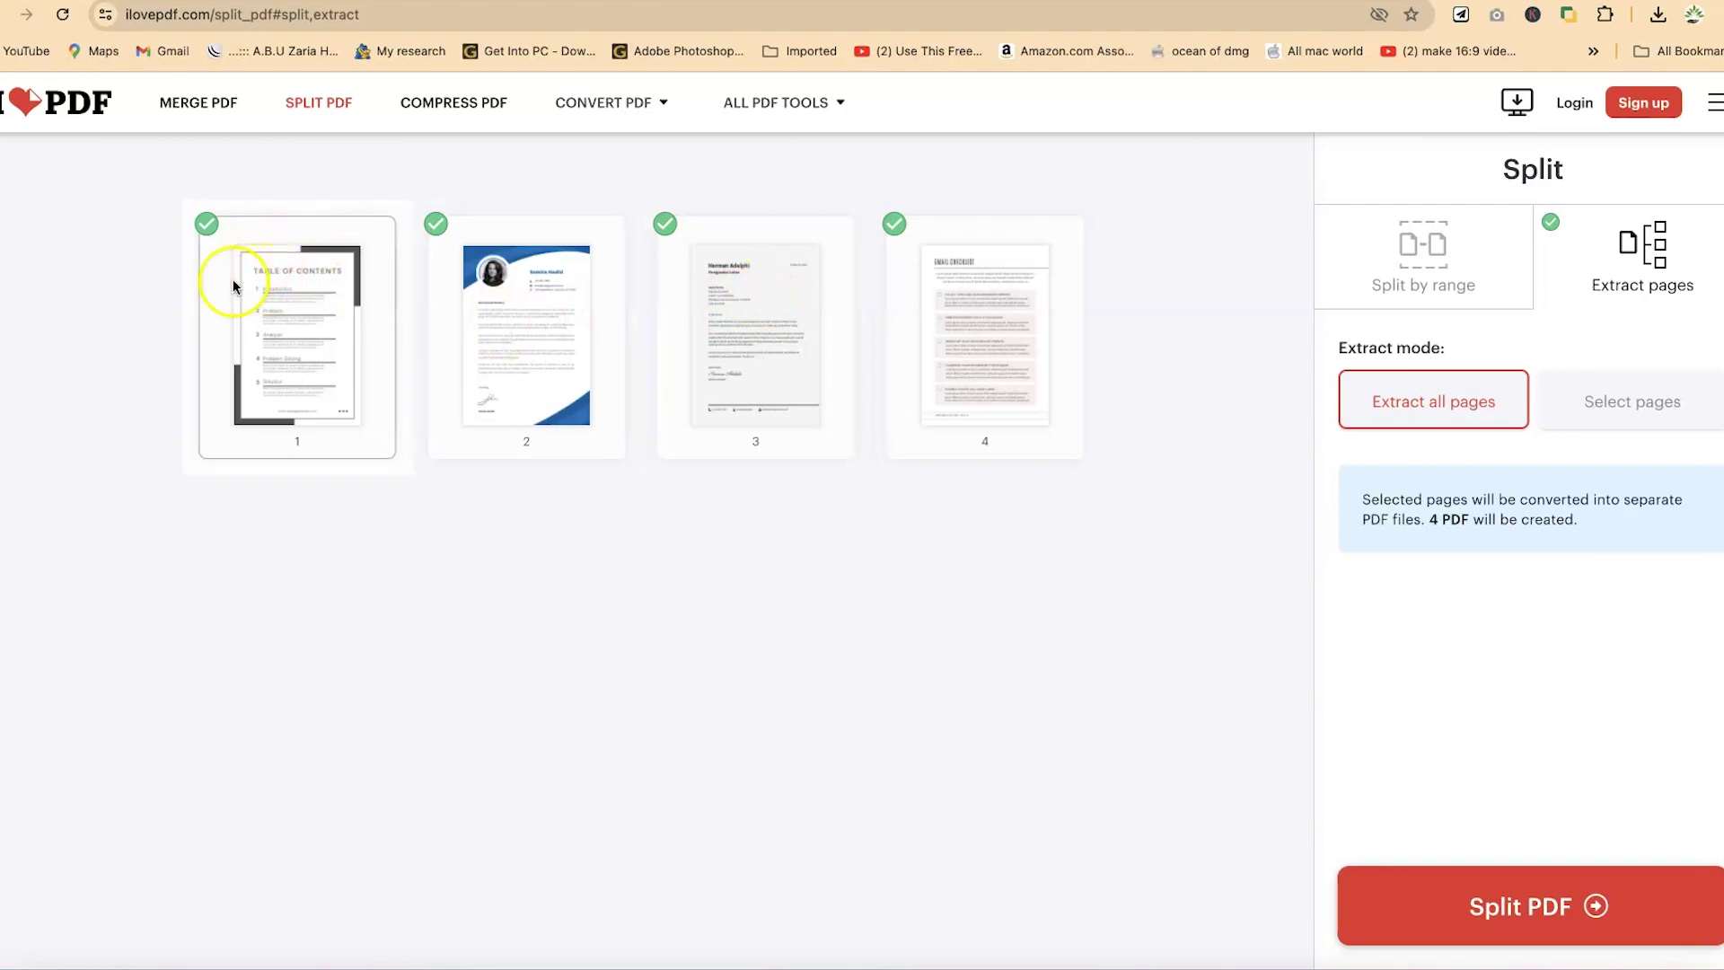
{"action": "left_click", "coordinate": [979, 294]}
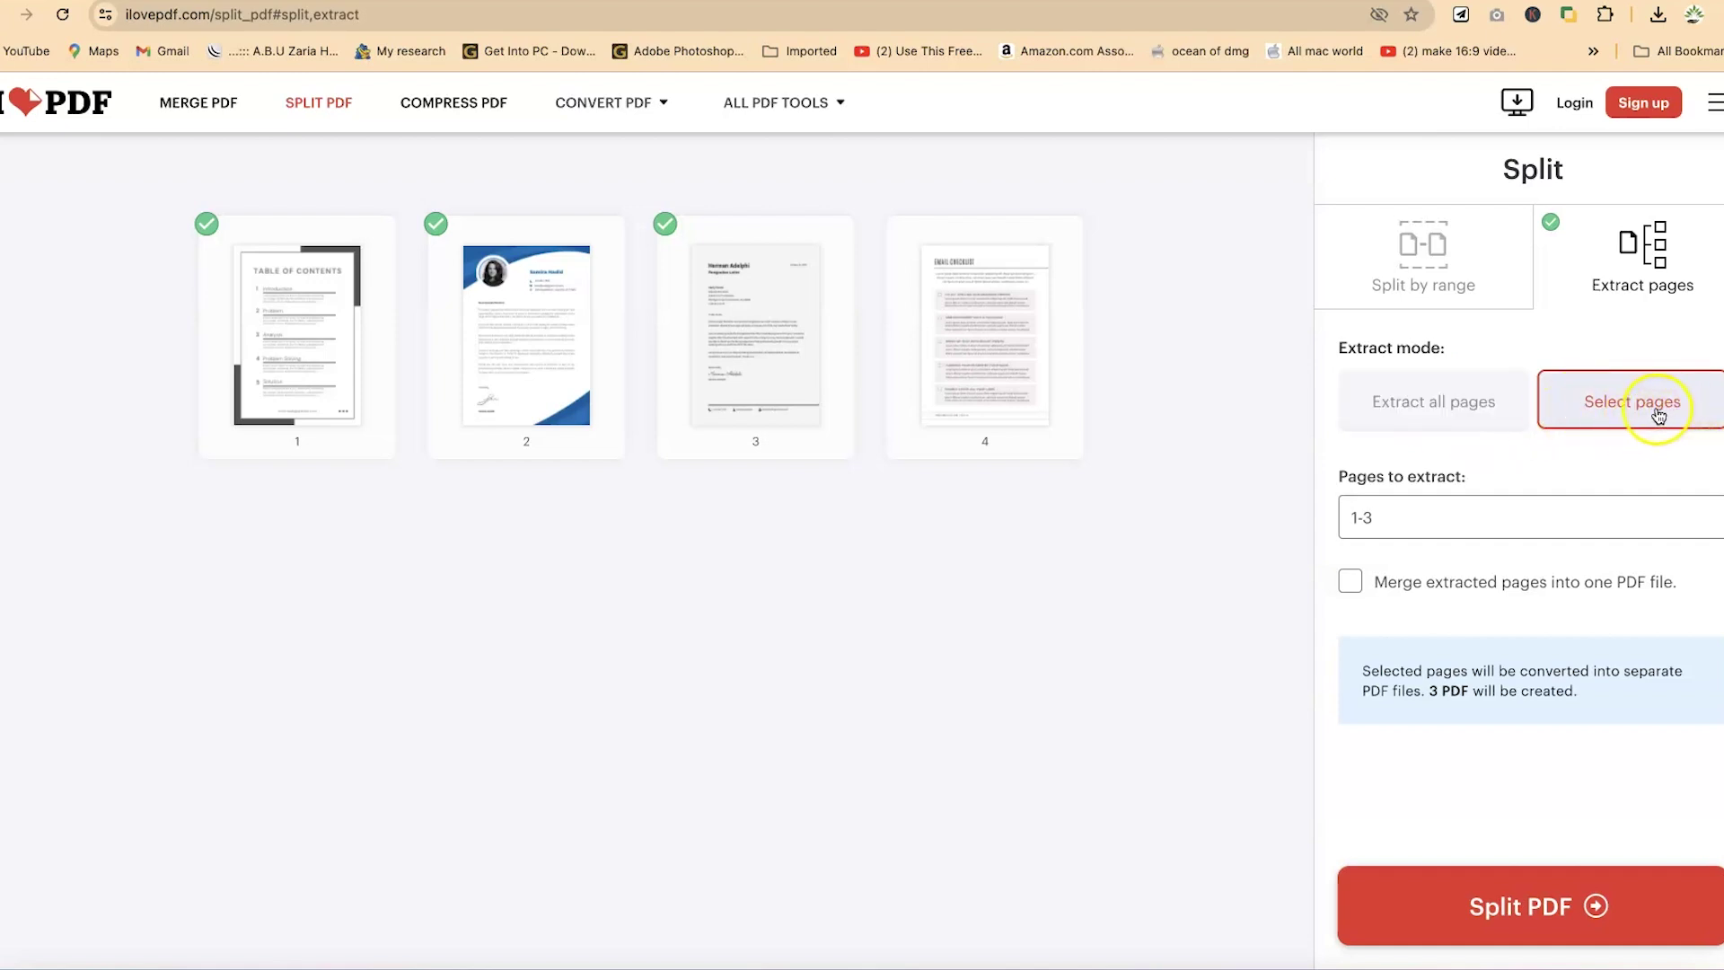
{"action": "left_click", "coordinate": [1447, 272]}
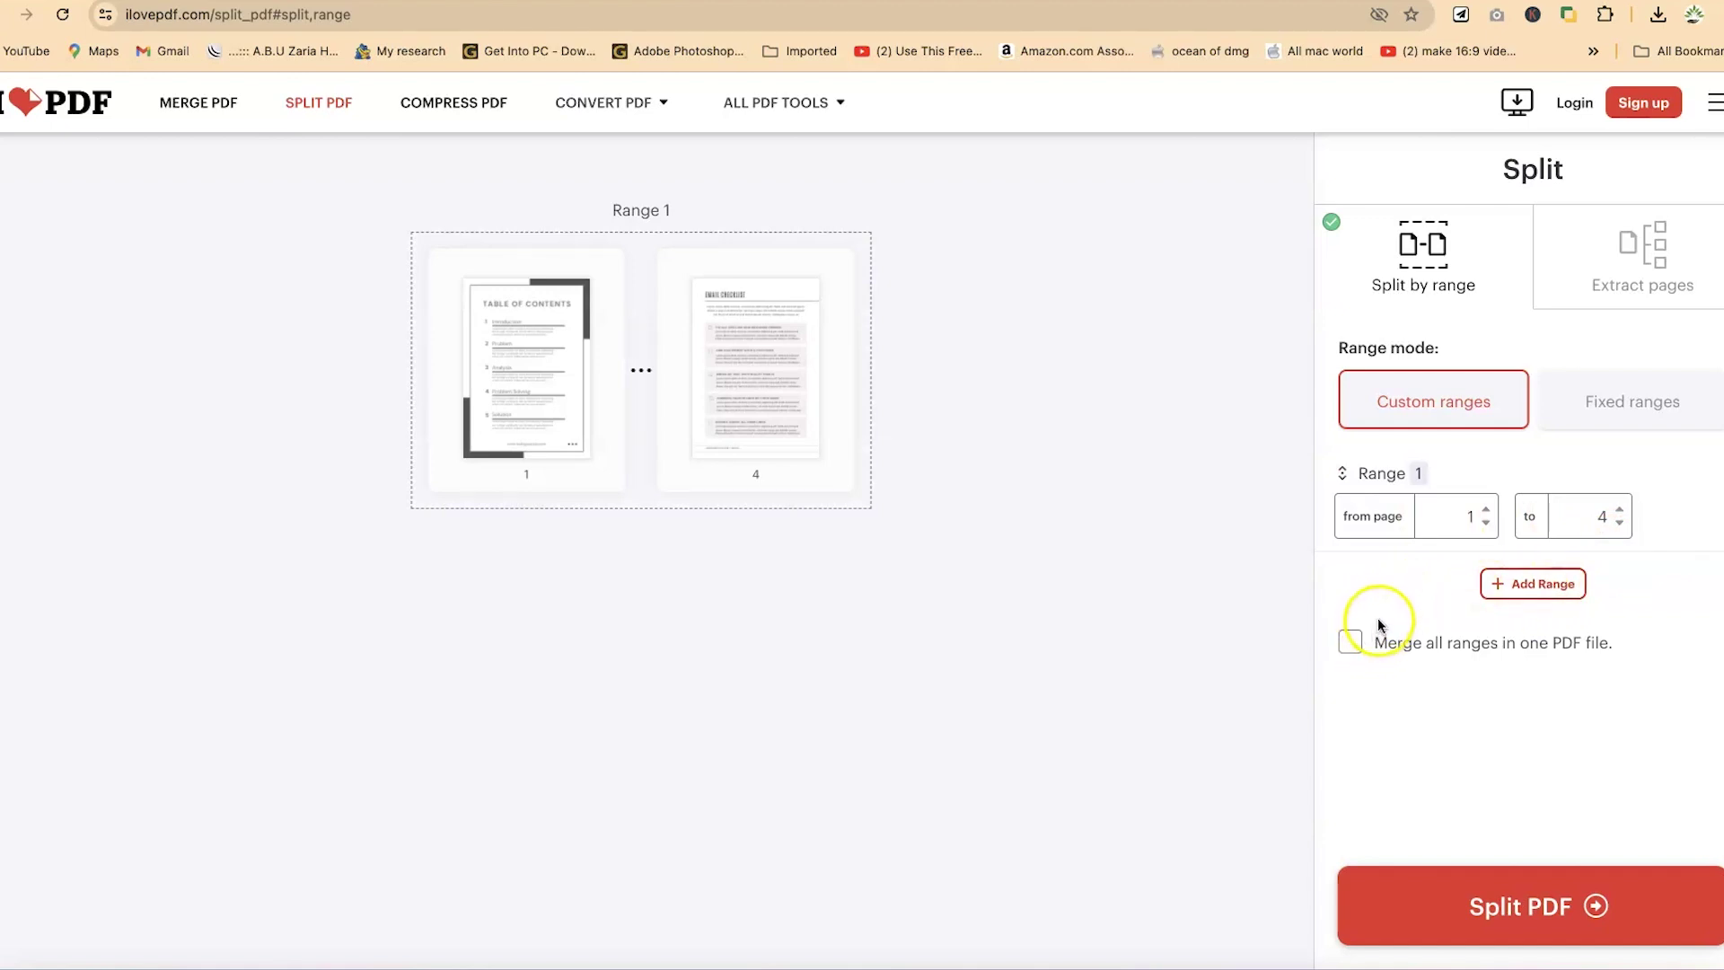
In Extract pages mode, select pages so Pages to extract reads 1-2,4.
{"action": "left_click", "coordinate": [1604, 264]}
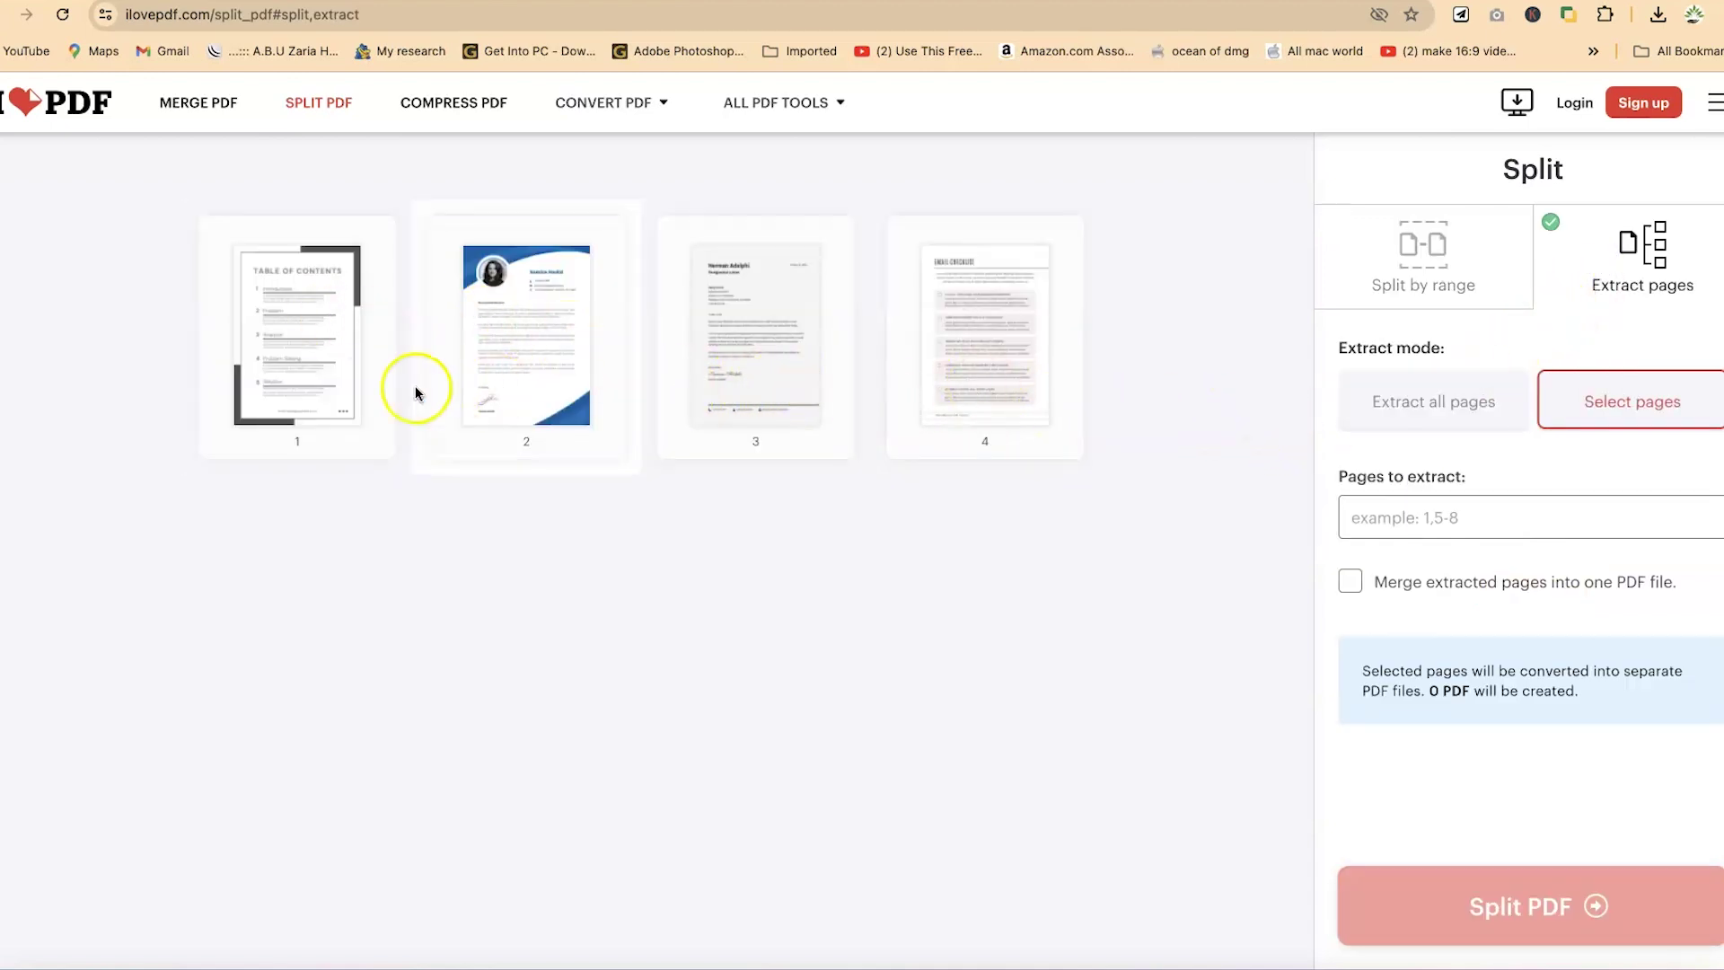
{"action": "left_click", "coordinate": [274, 299]}
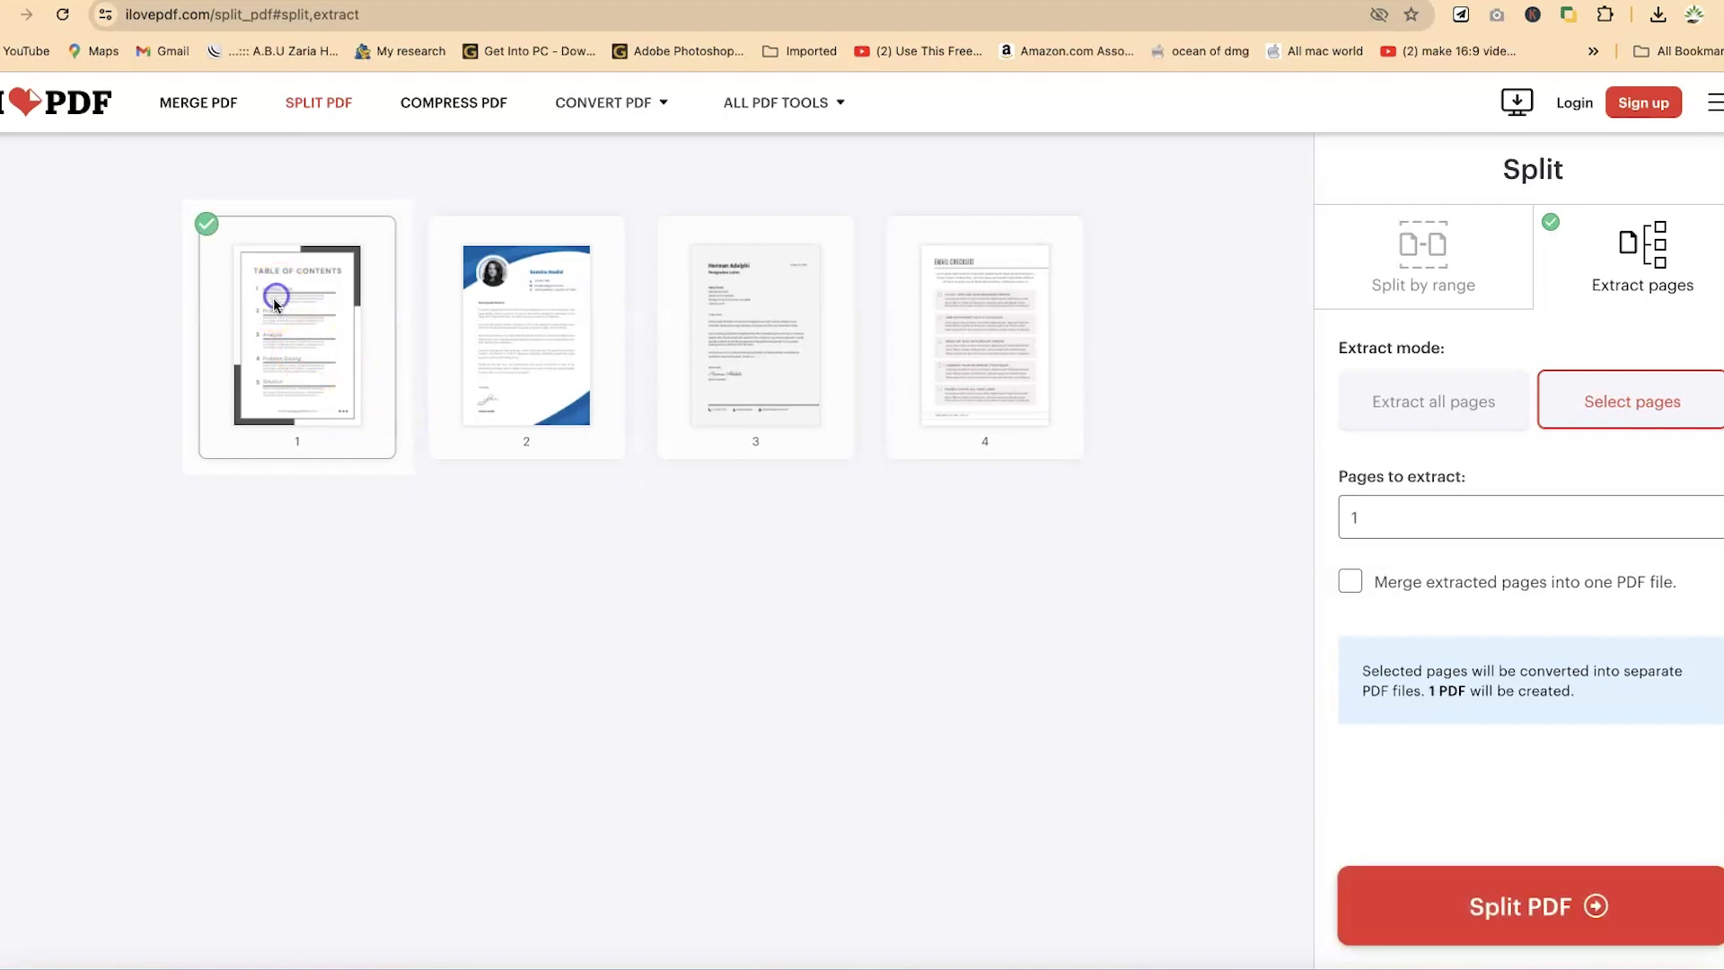
{"action": "left_click", "coordinate": [572, 346]}
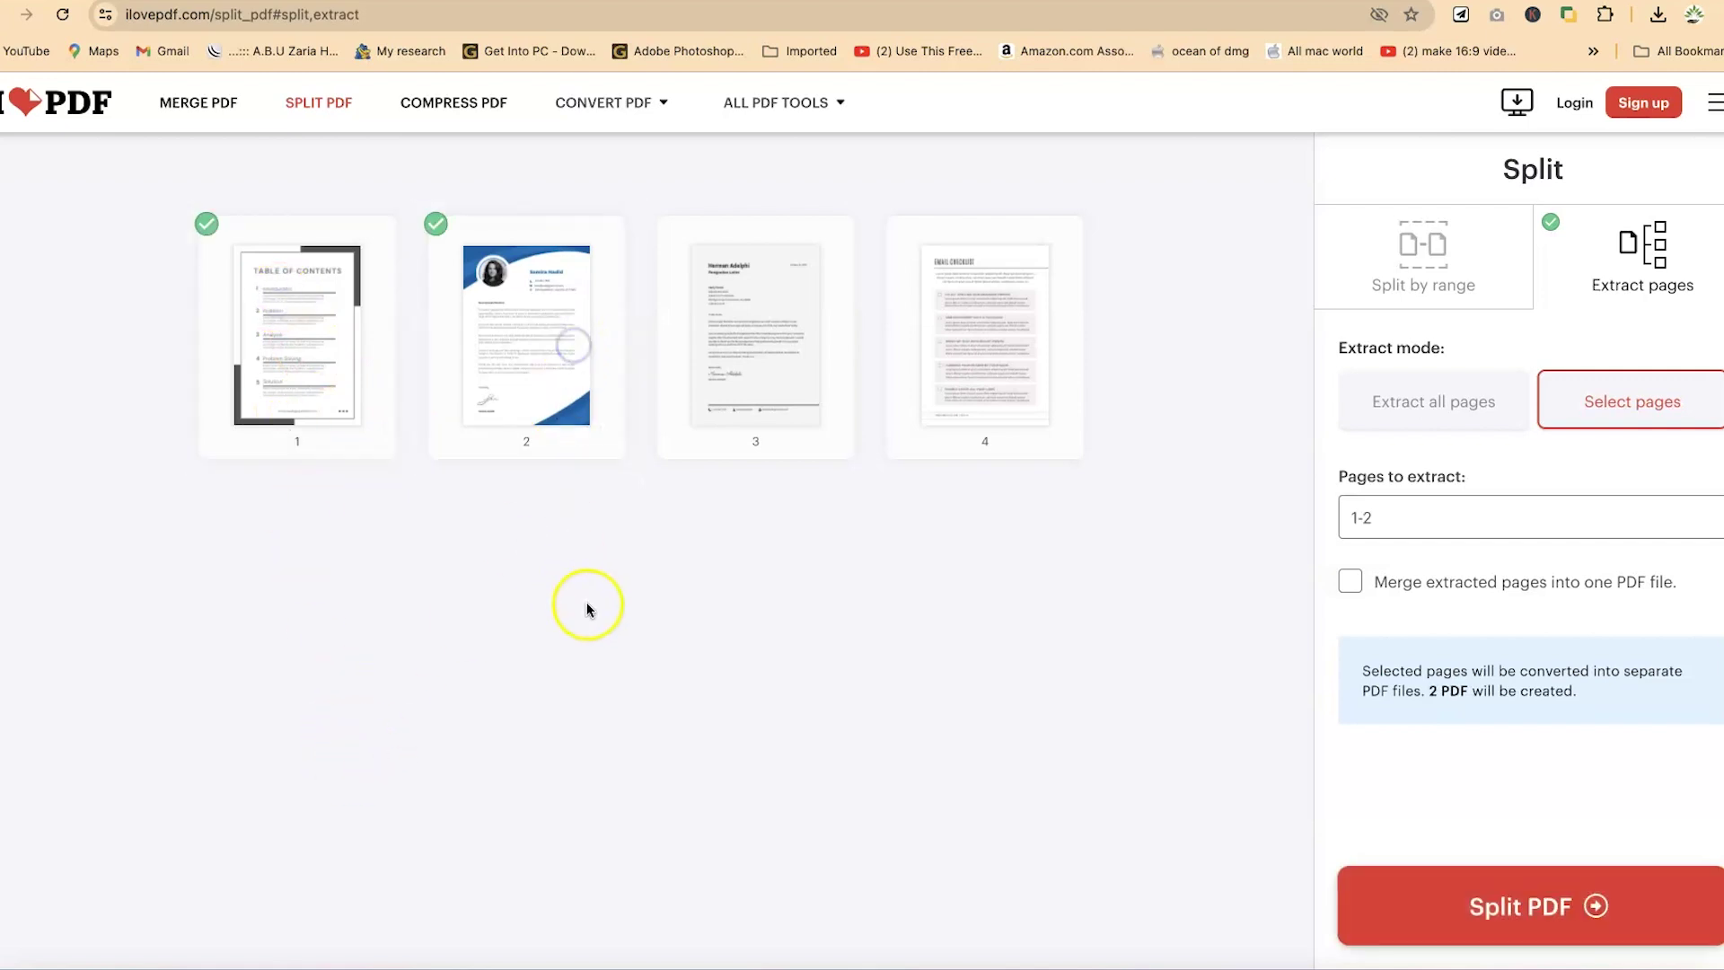
{"action": "left_click", "coordinate": [1019, 350]}
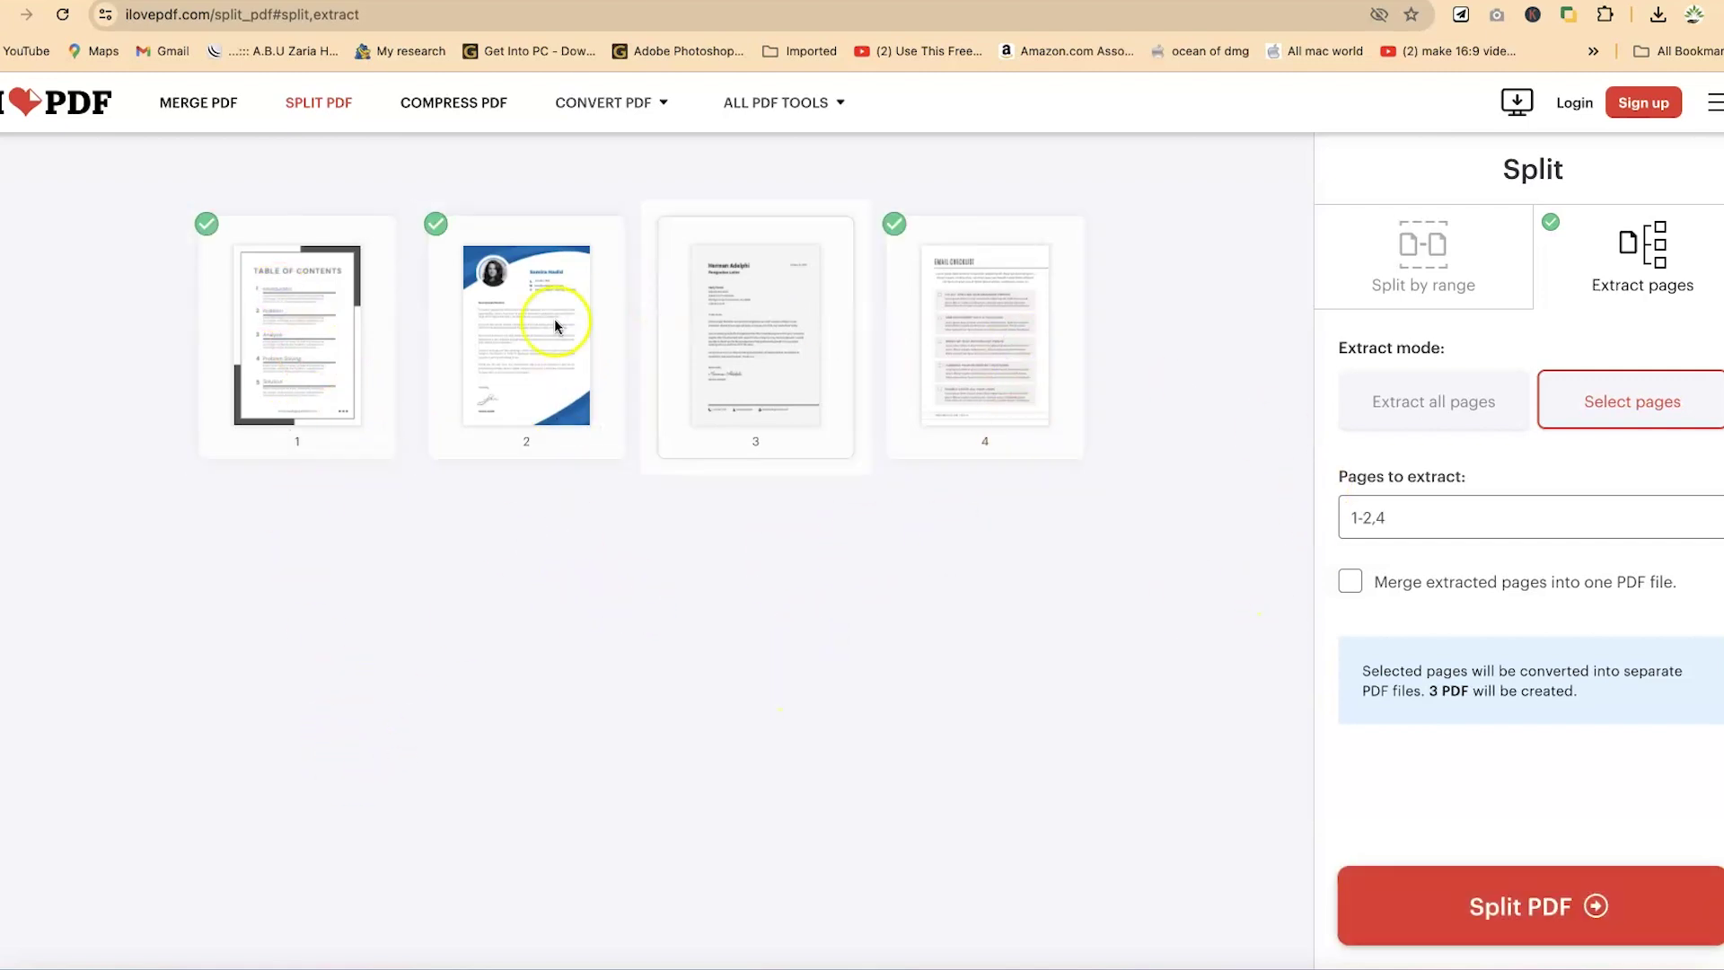
{"action": "left_click", "coordinate": [1460, 437]}
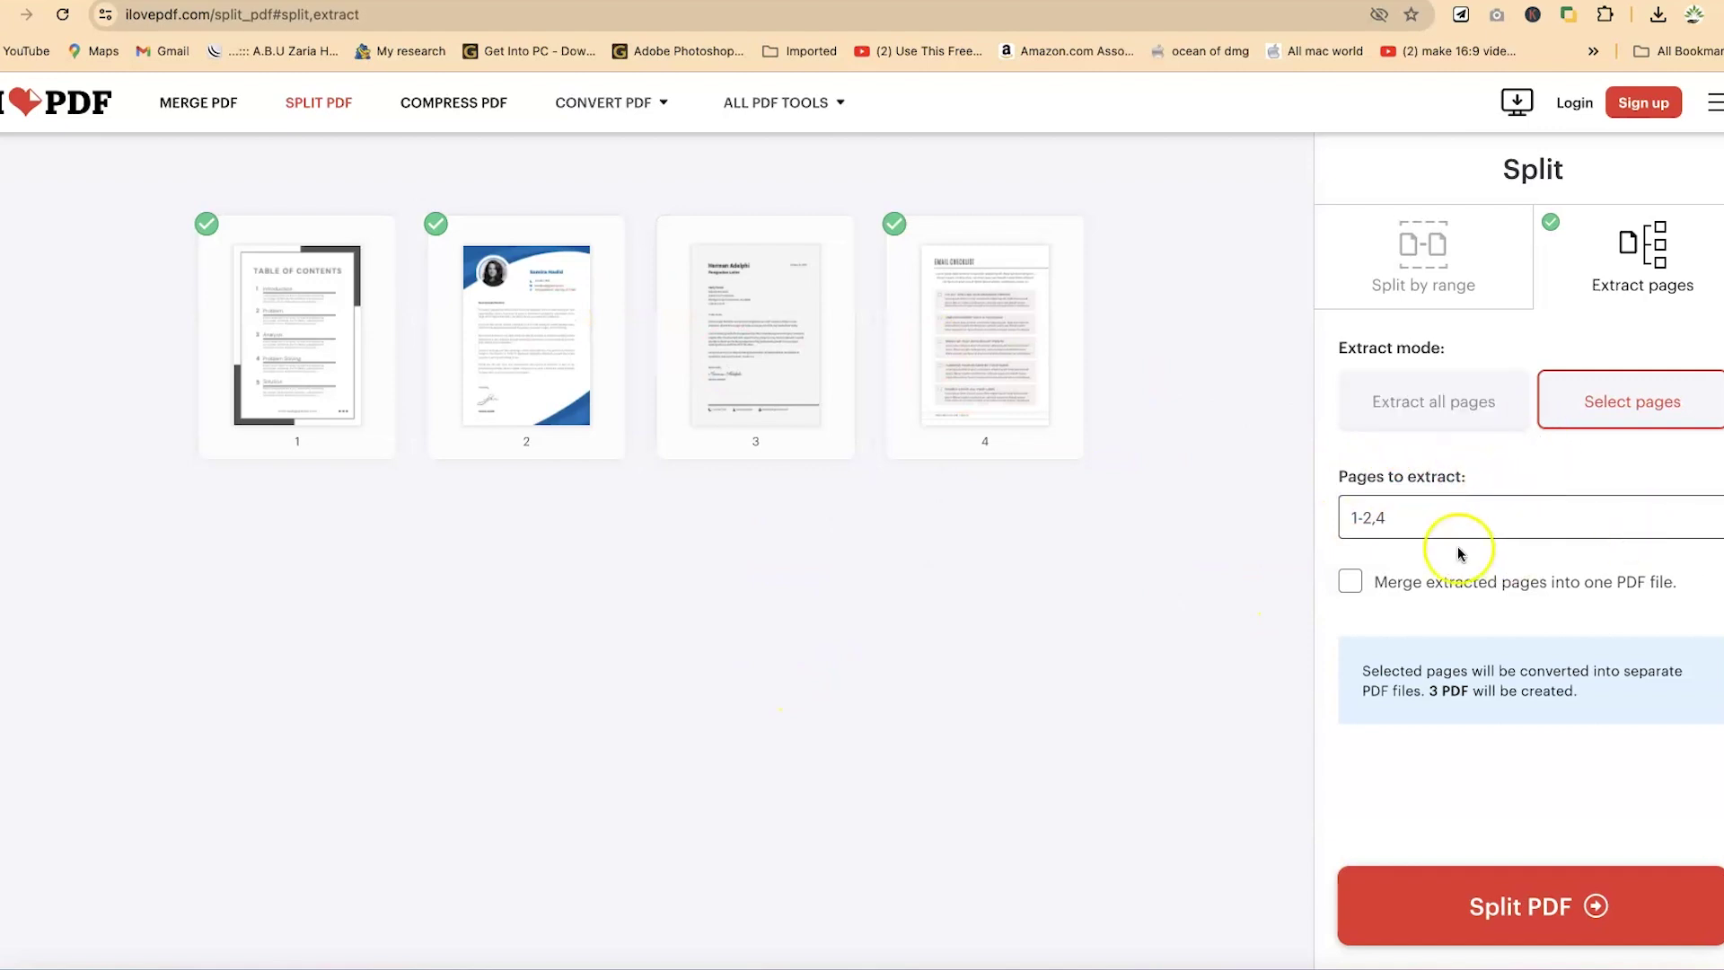
{"action": "left_click", "coordinate": [1354, 519]}
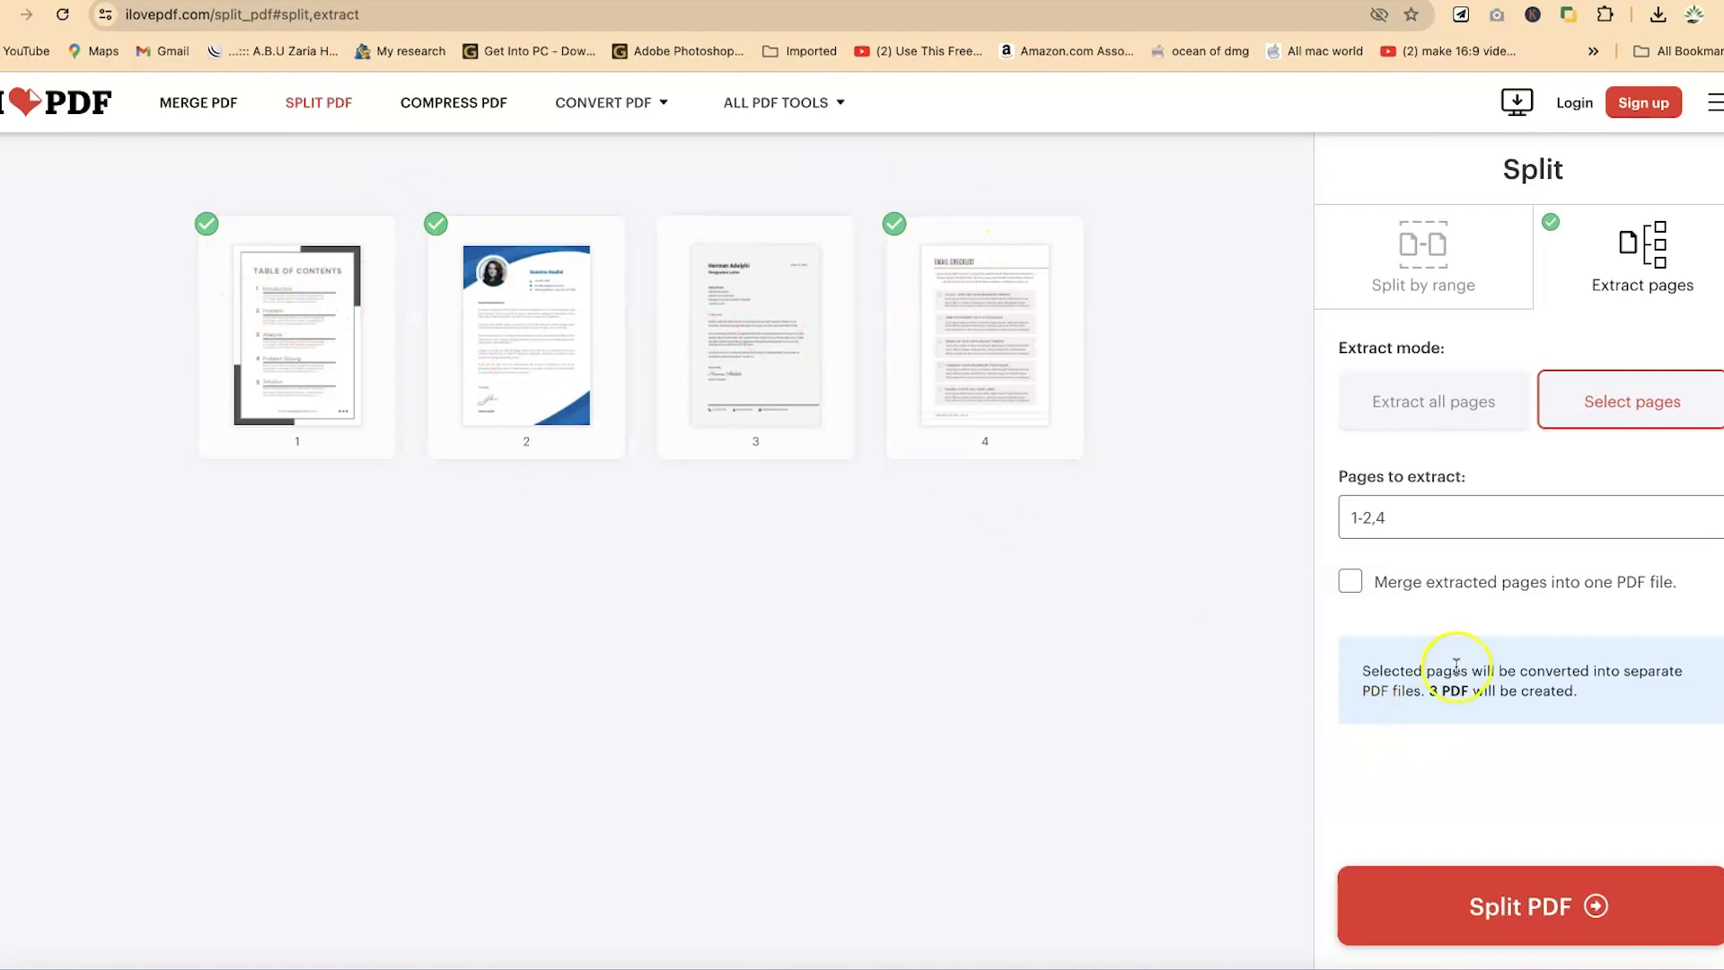
Enable 'Merge extracted pages into one PDF file' and run Split PDF to download the result.
{"action": "left_click", "coordinate": [1352, 585]}
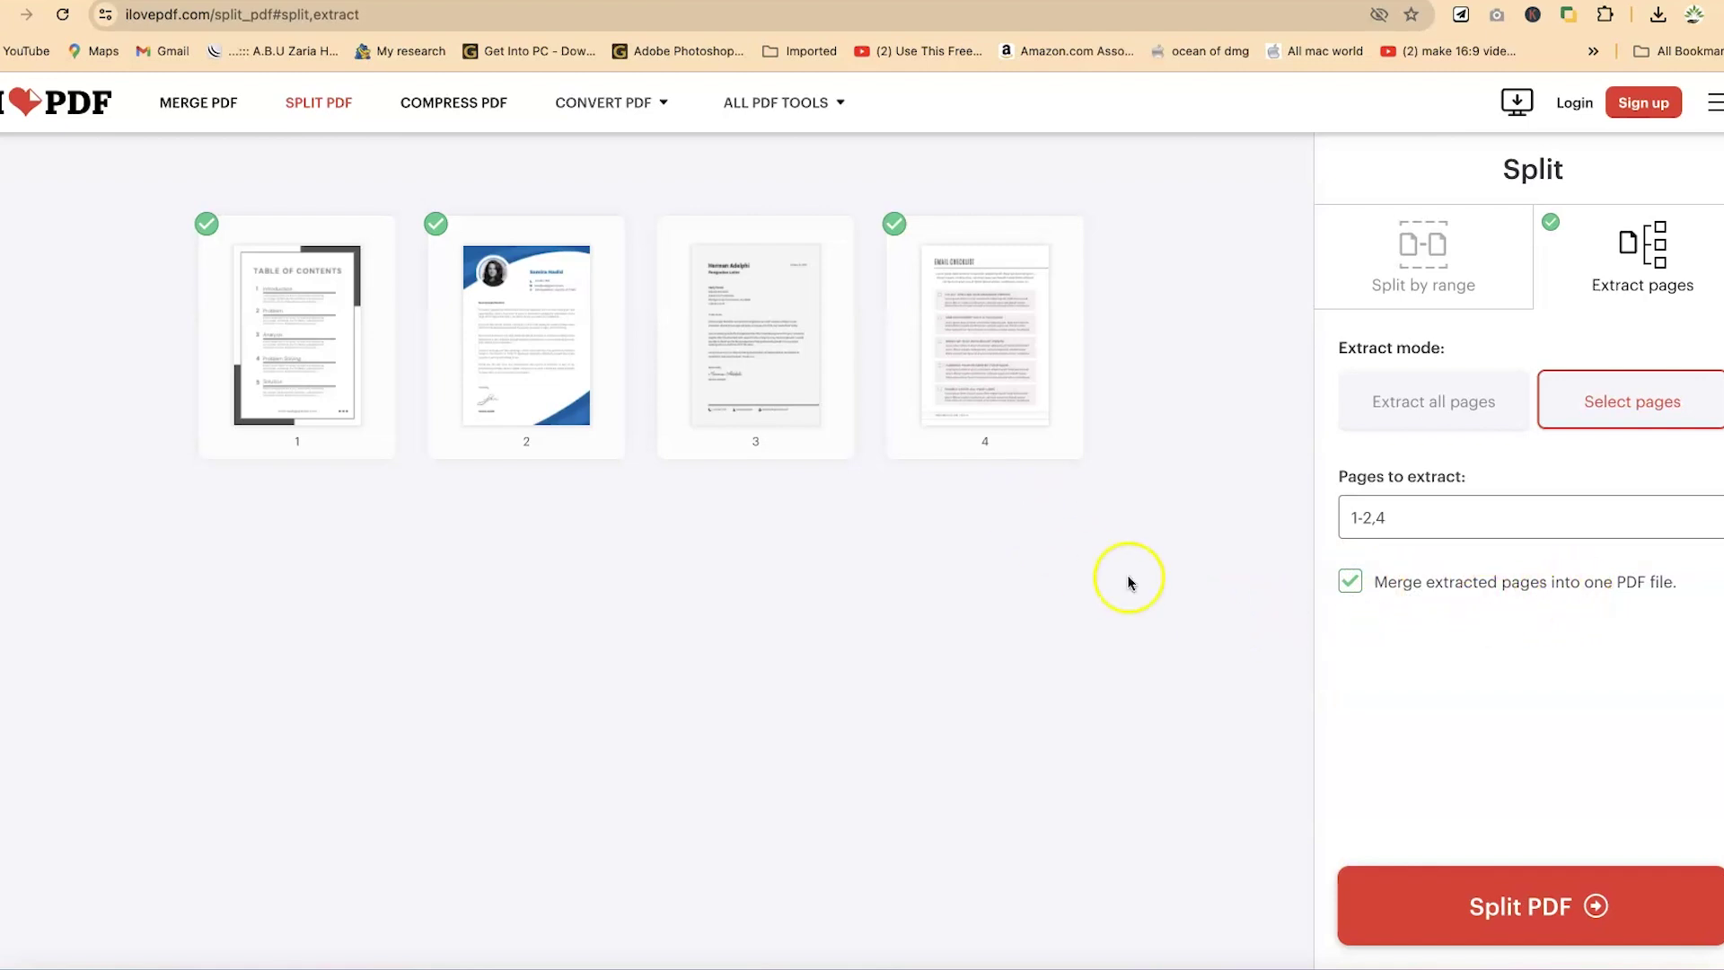
{"action": "left_click", "coordinate": [1351, 582]}
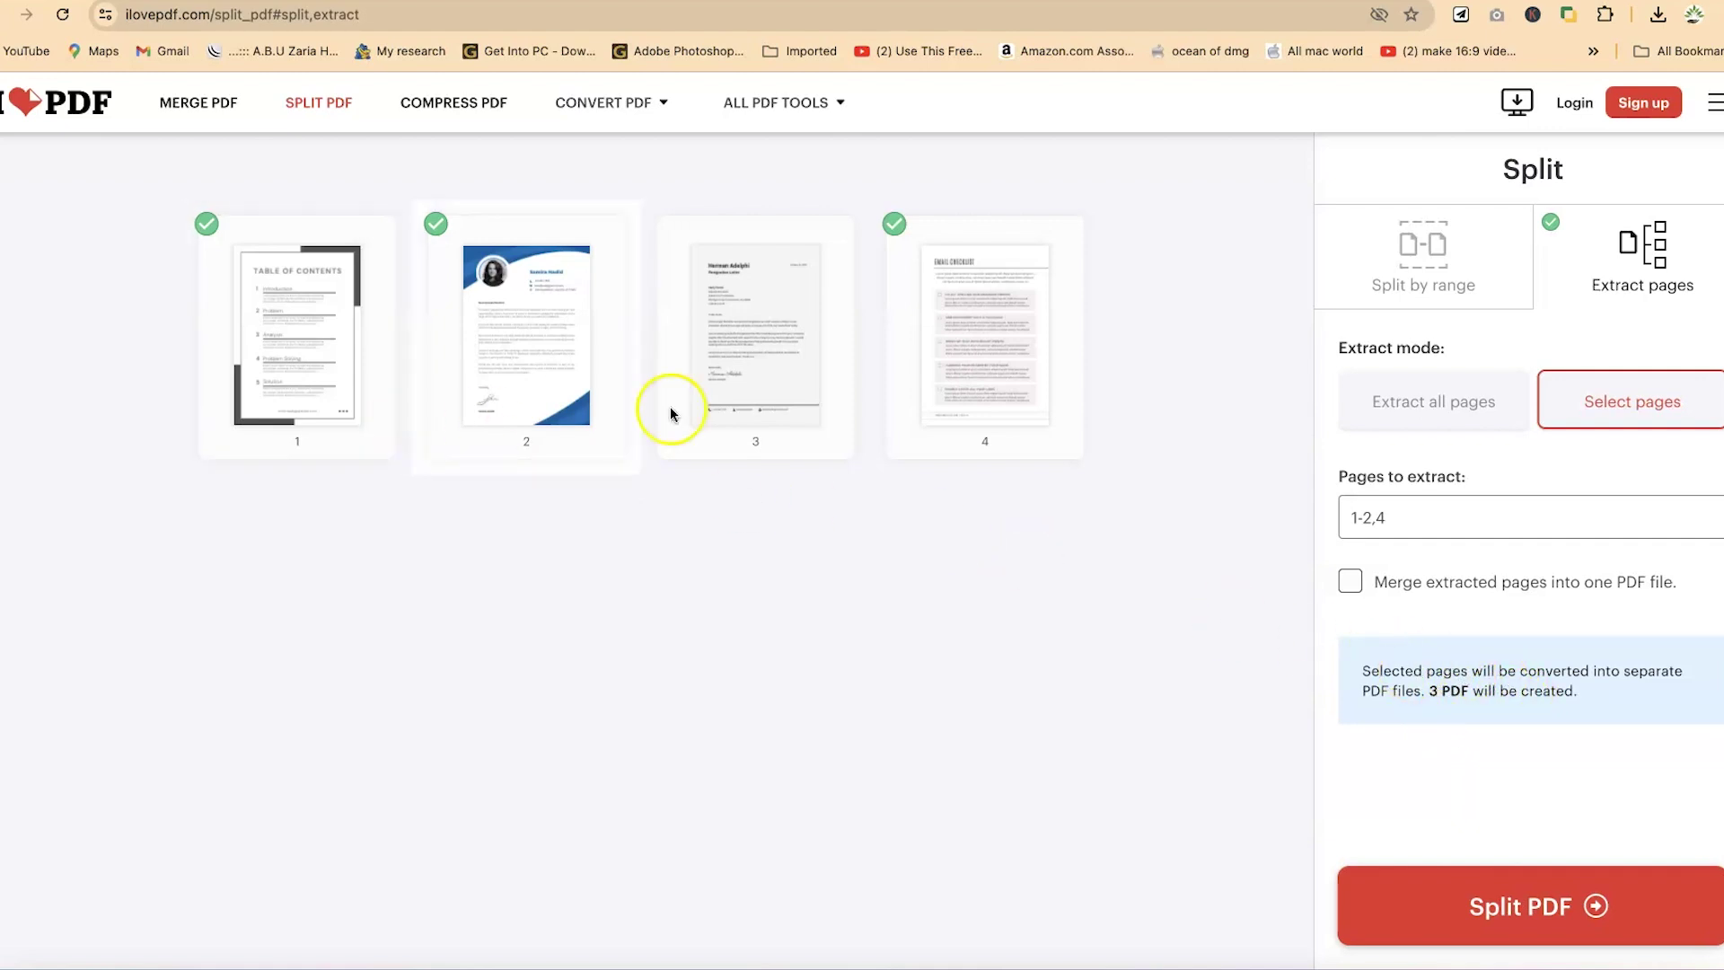
{"action": "left_click", "coordinate": [1350, 583]}
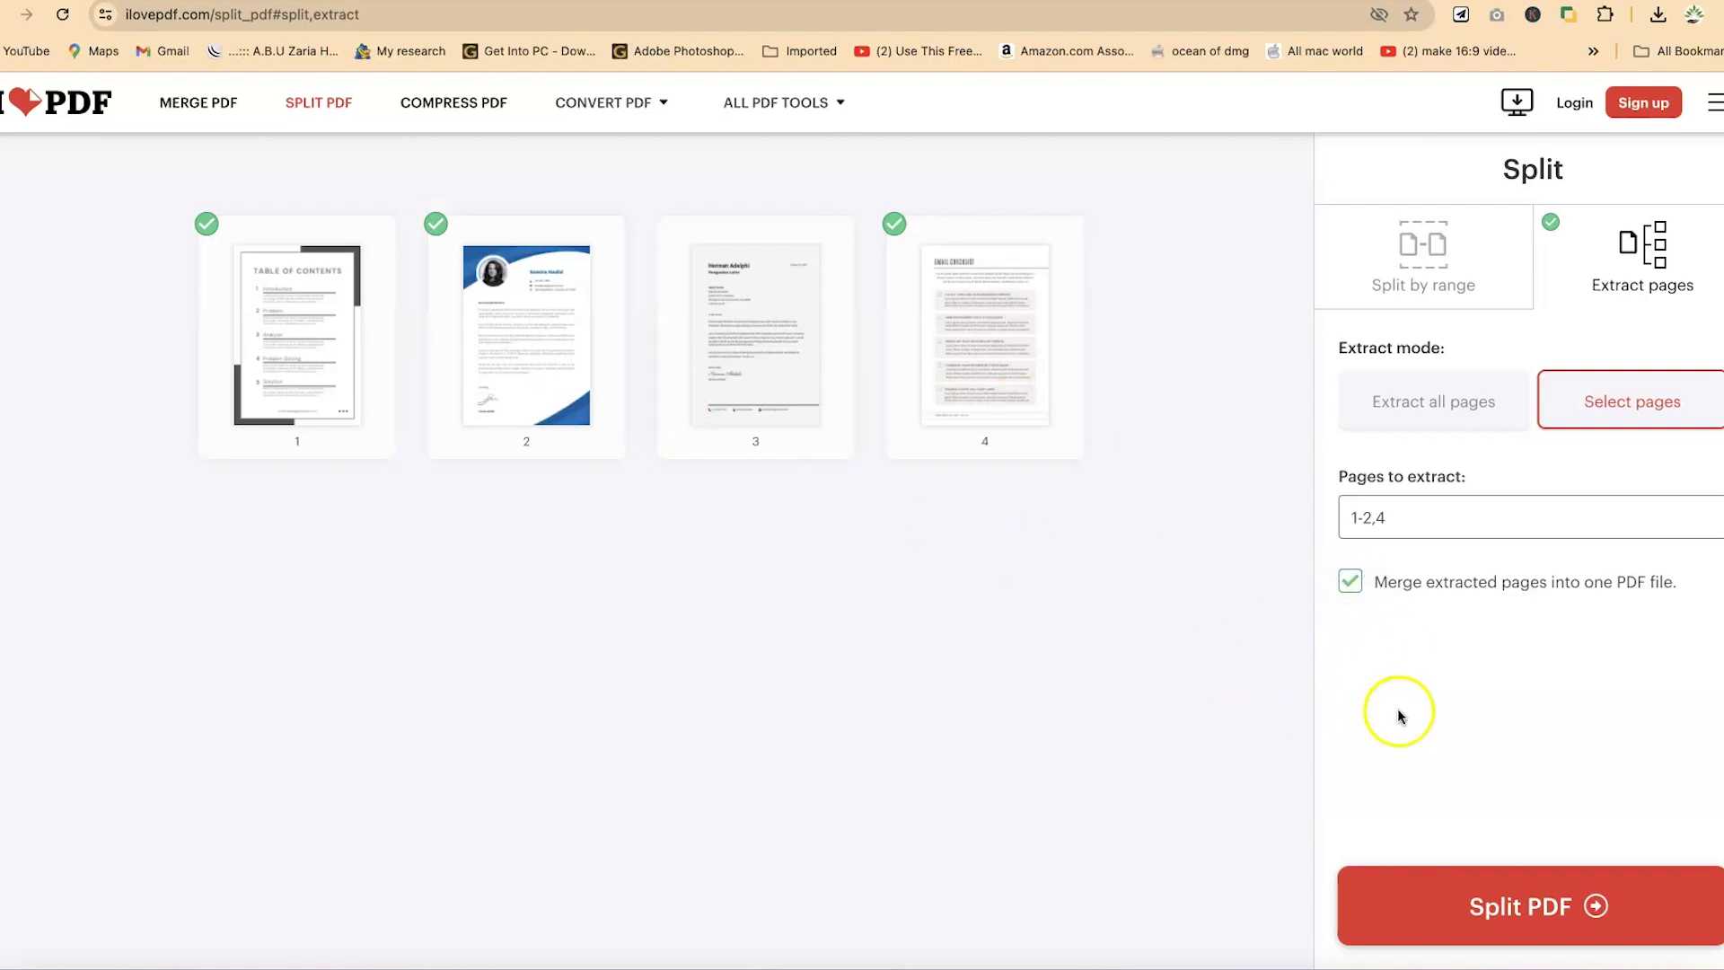
{"action": "left_click", "coordinate": [1525, 916]}
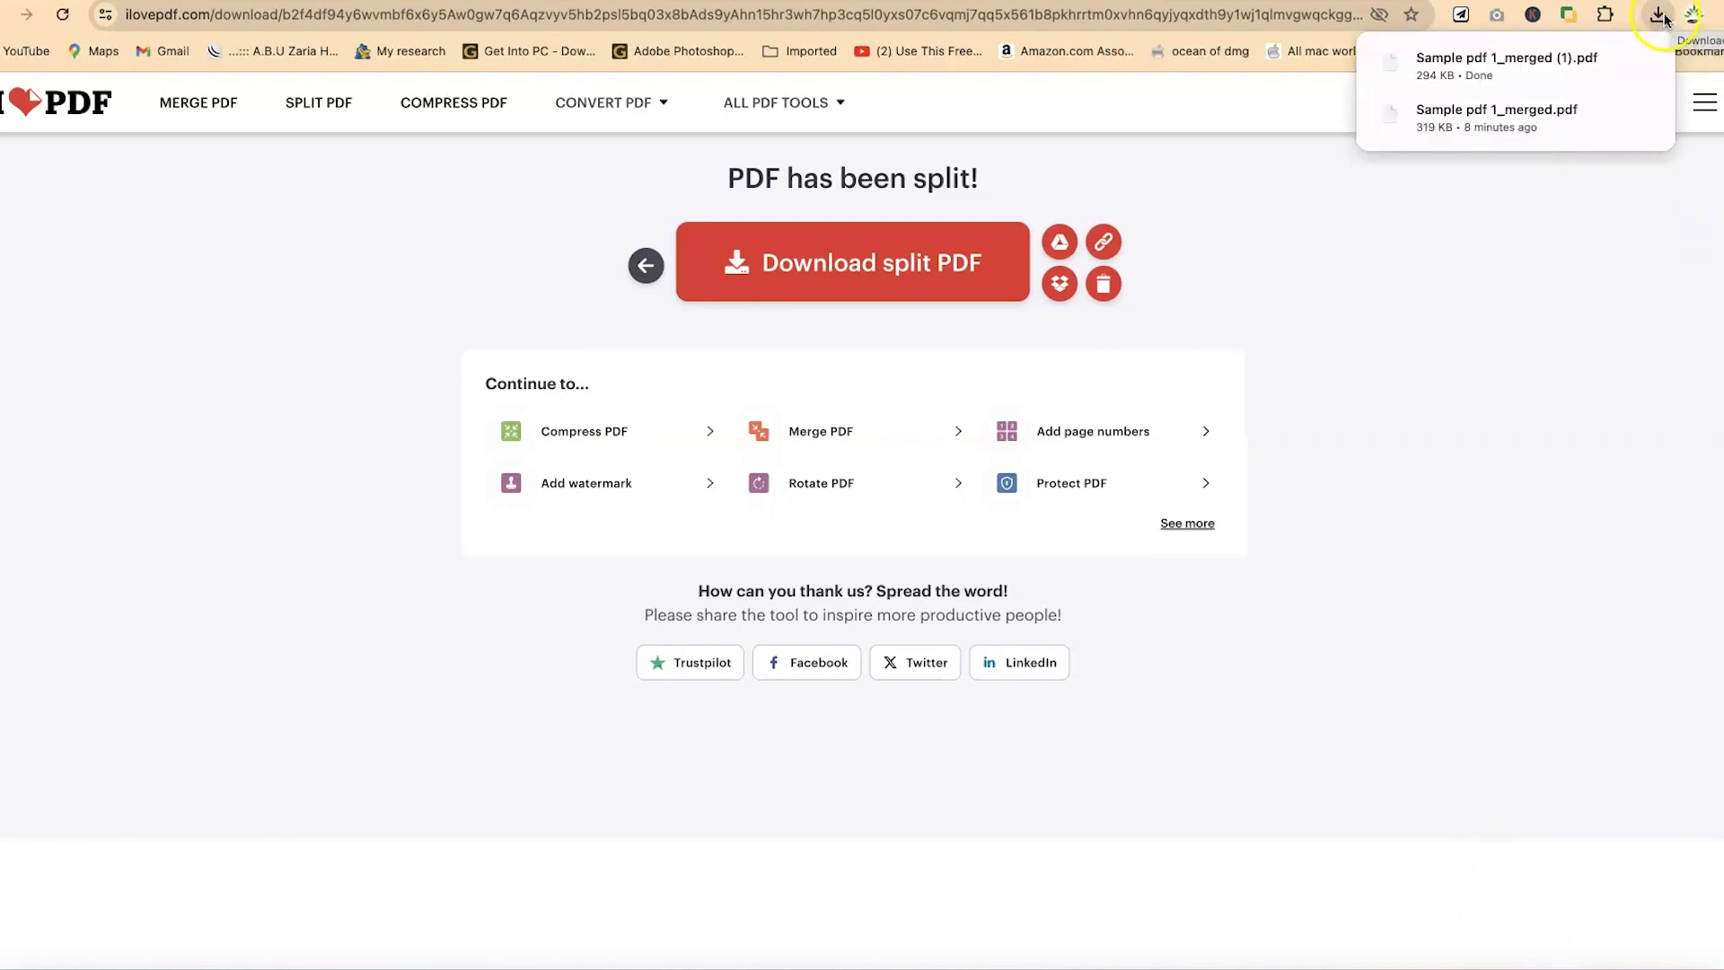
{"action": "mouse_move", "coordinate": [1508, 66]}
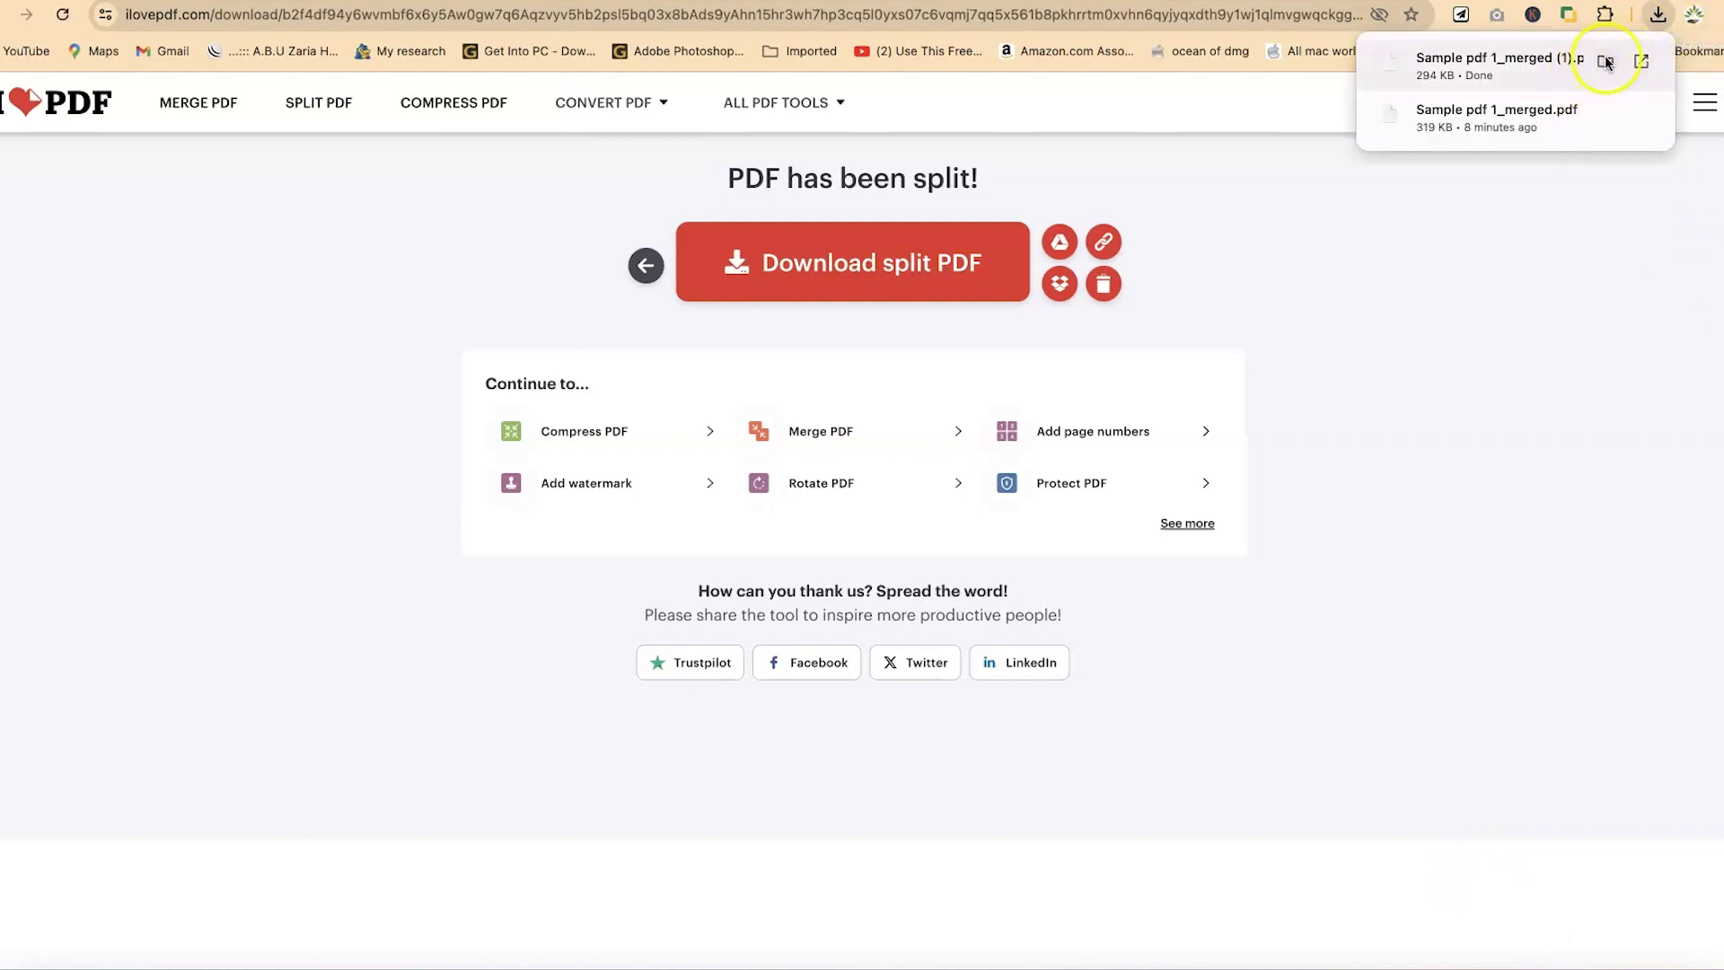
Show the downloaded merged PDF in its Downloads folder from Chrome's downloads bubble.
{"action": "left_click", "coordinate": [1605, 61]}
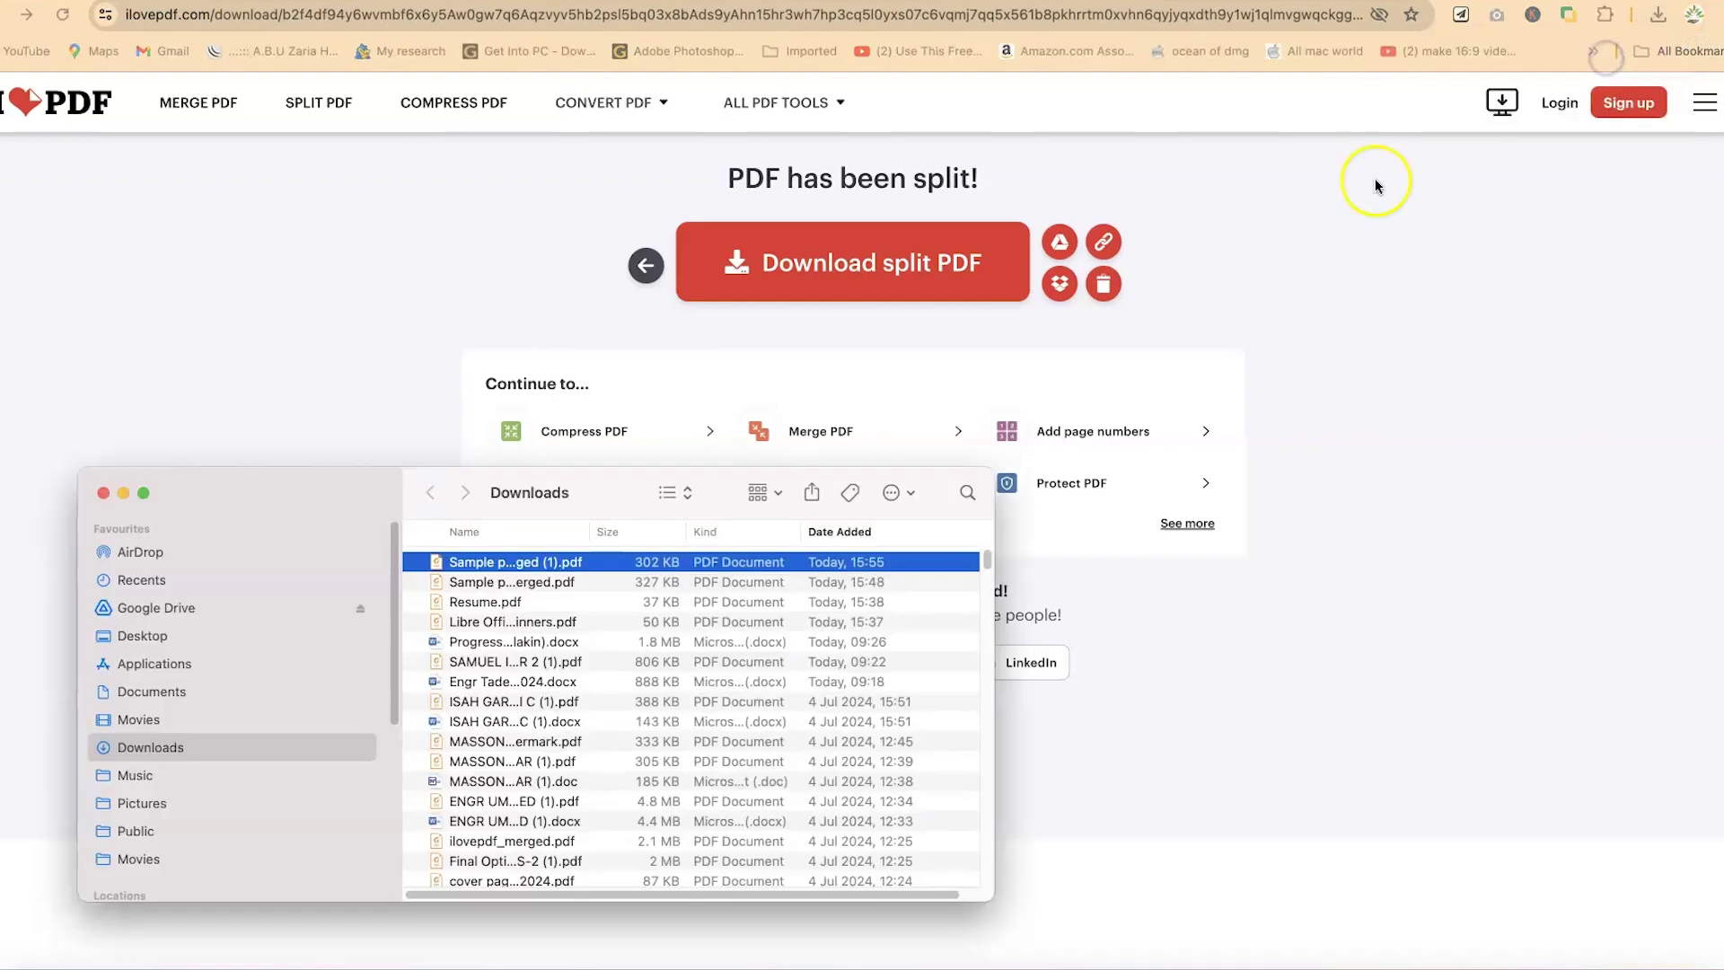
Open the merged PDF in Foxit Reader to review its pages, then return to iLovePDF.
{"action": "double_click", "coordinate": [493, 567]}
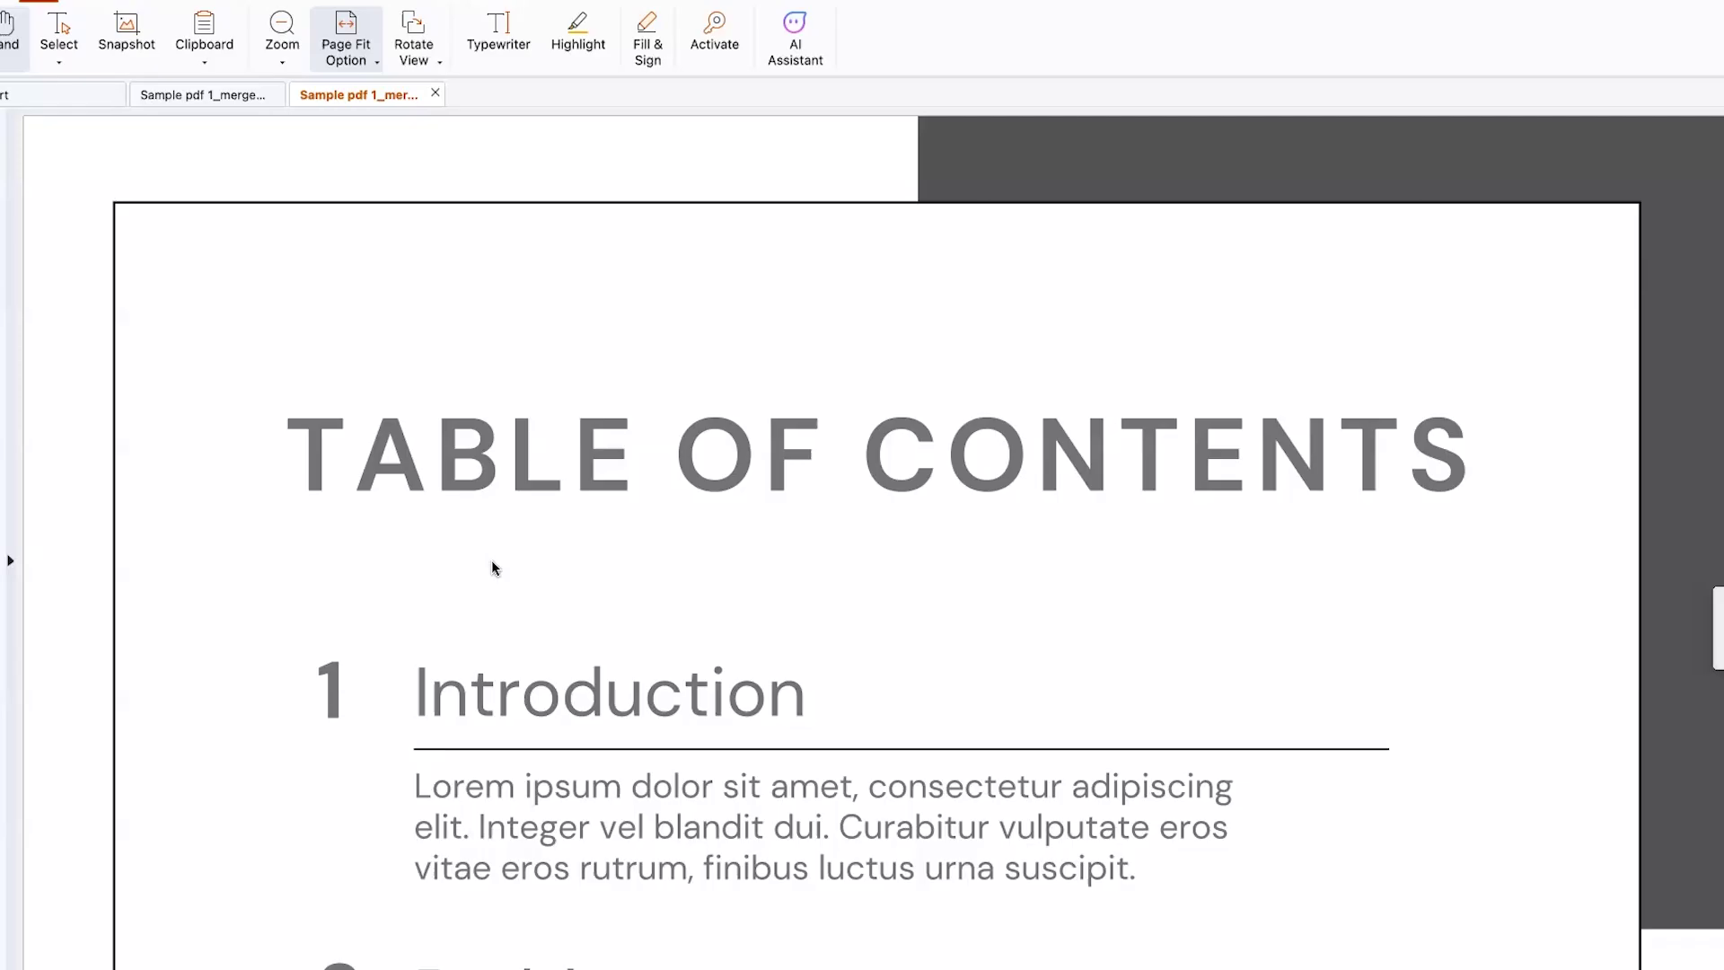
{"action": "scroll", "coordinate": [676, 402], "scroll_direction": "down", "scroll_amount": 2}
{"action": "scroll", "coordinate": [693, 454], "scroll_direction": "down", "scroll_amount": 3}
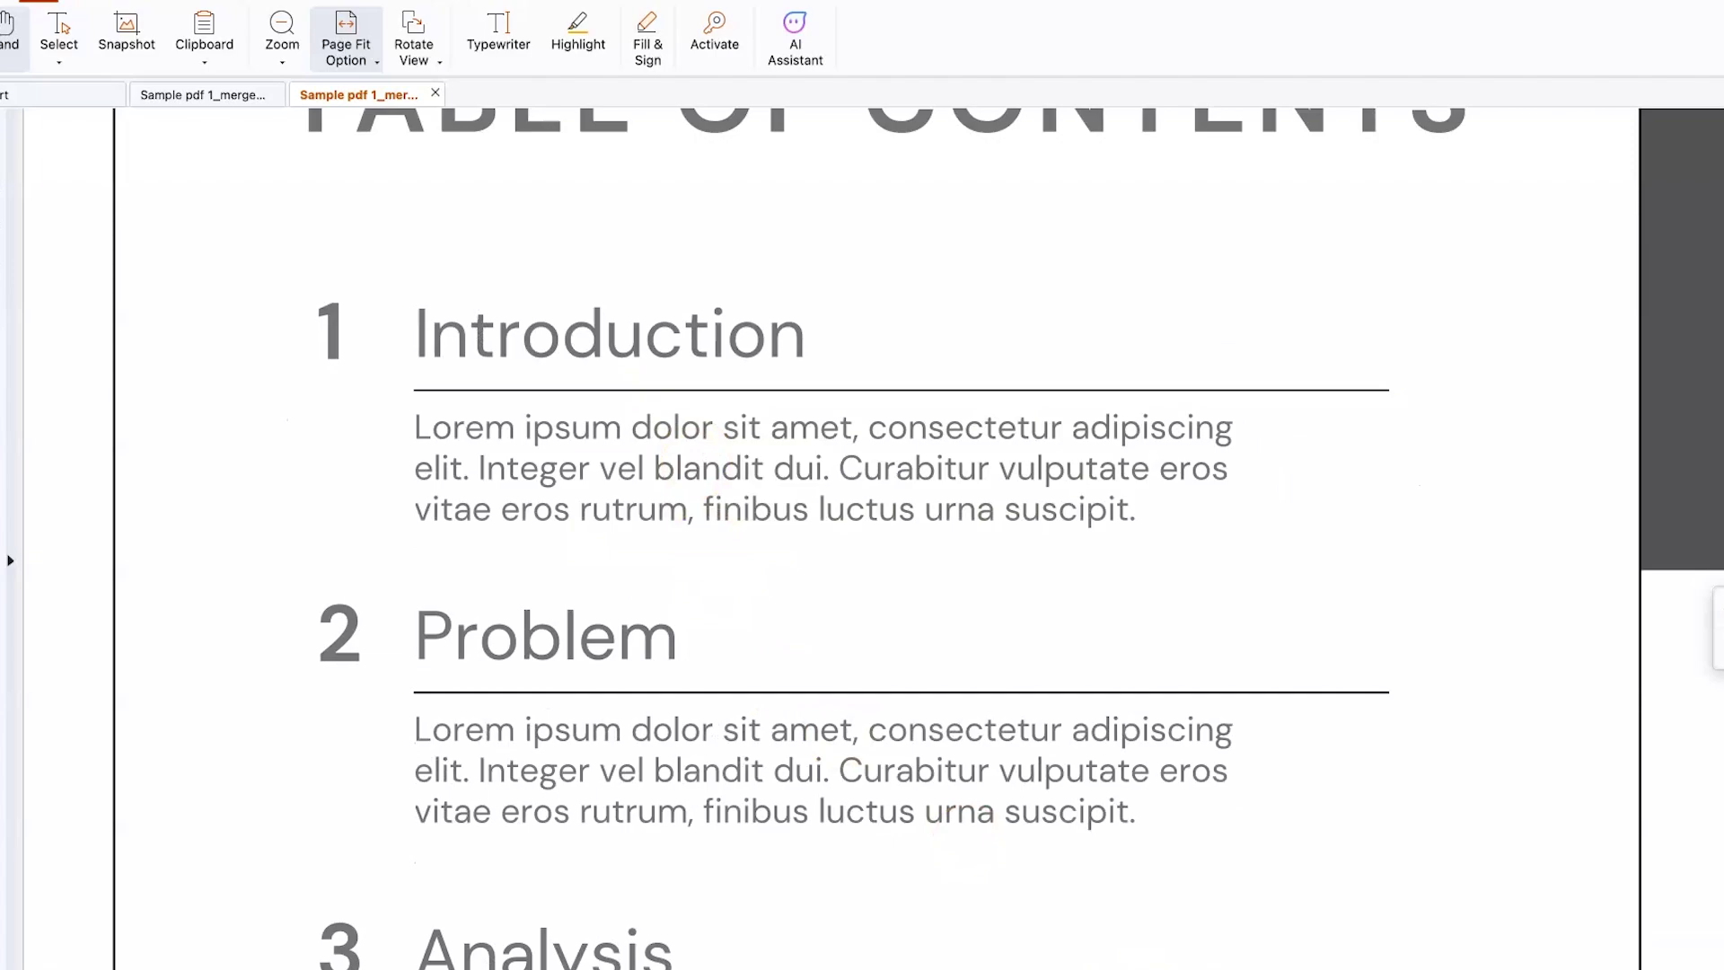
{"action": "scroll", "coordinate": [993, 685], "scroll_direction": "down", "scroll_amount": 3}
{"action": "scroll", "coordinate": [993, 686], "scroll_direction": "down", "scroll_amount": 5}
{"action": "scroll", "coordinate": [993, 686], "scroll_direction": "down", "scroll_amount": 4}
{"action": "scroll", "coordinate": [995, 687], "scroll_direction": "down", "scroll_amount": 6}
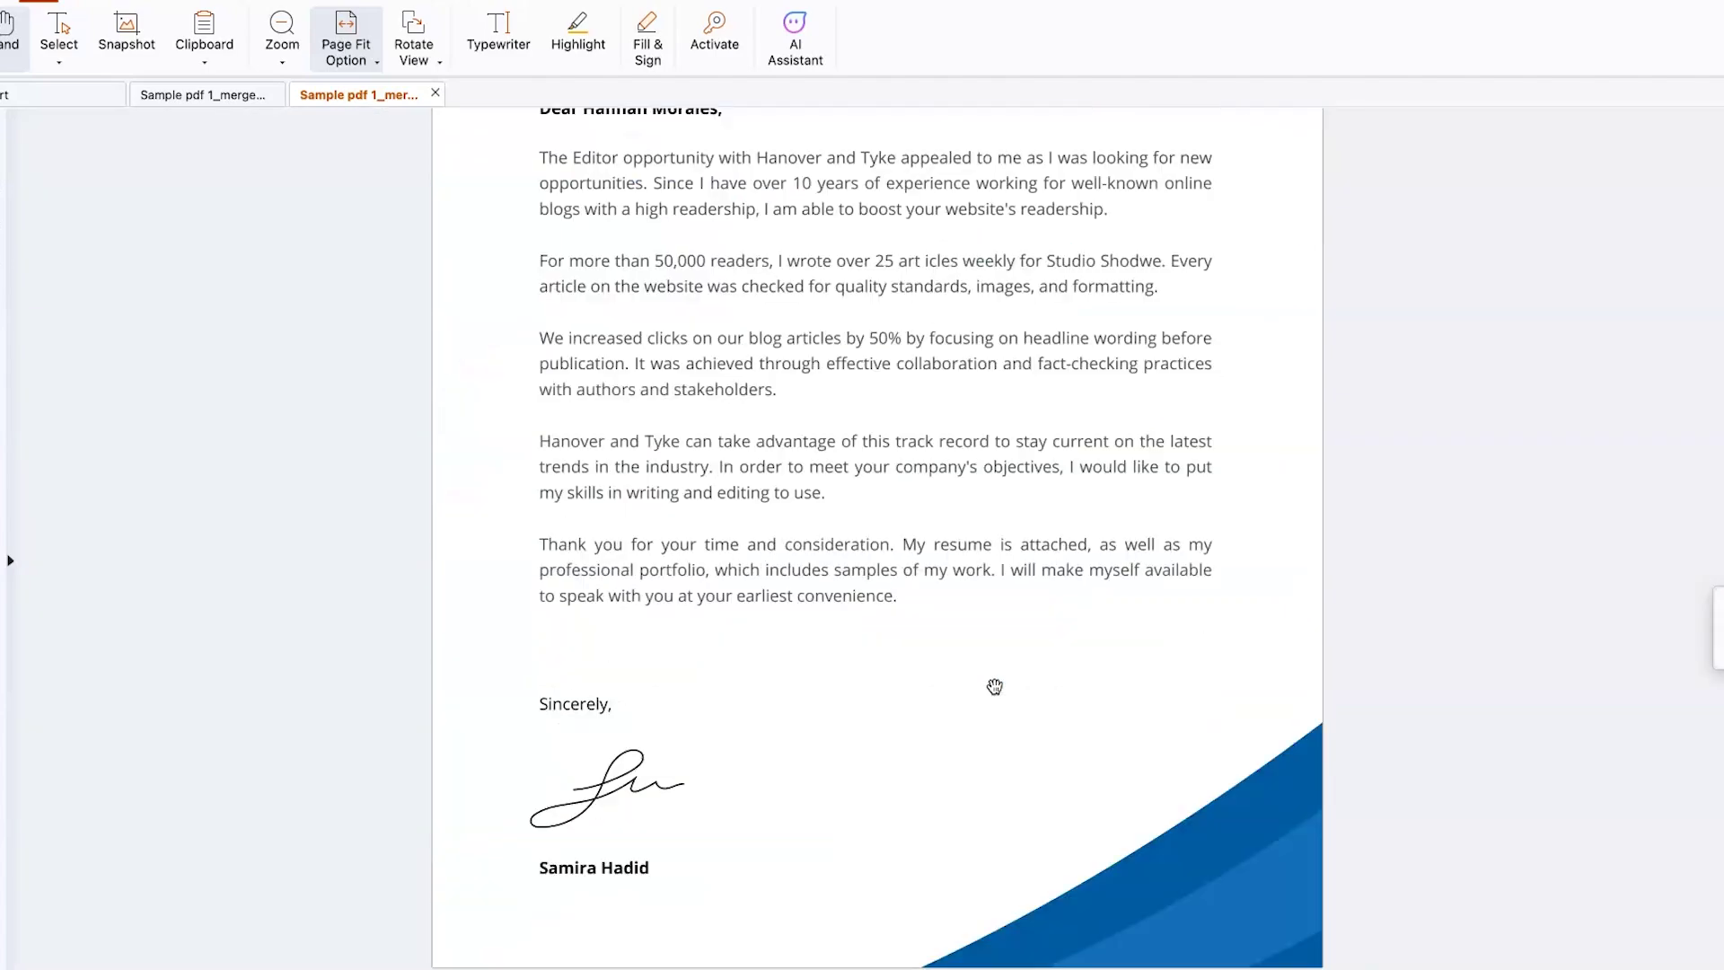
{"action": "scroll", "coordinate": [994, 686], "scroll_direction": "down", "scroll_amount": 5}
{"action": "scroll", "coordinate": [995, 688], "scroll_direction": "down", "scroll_amount": 5}
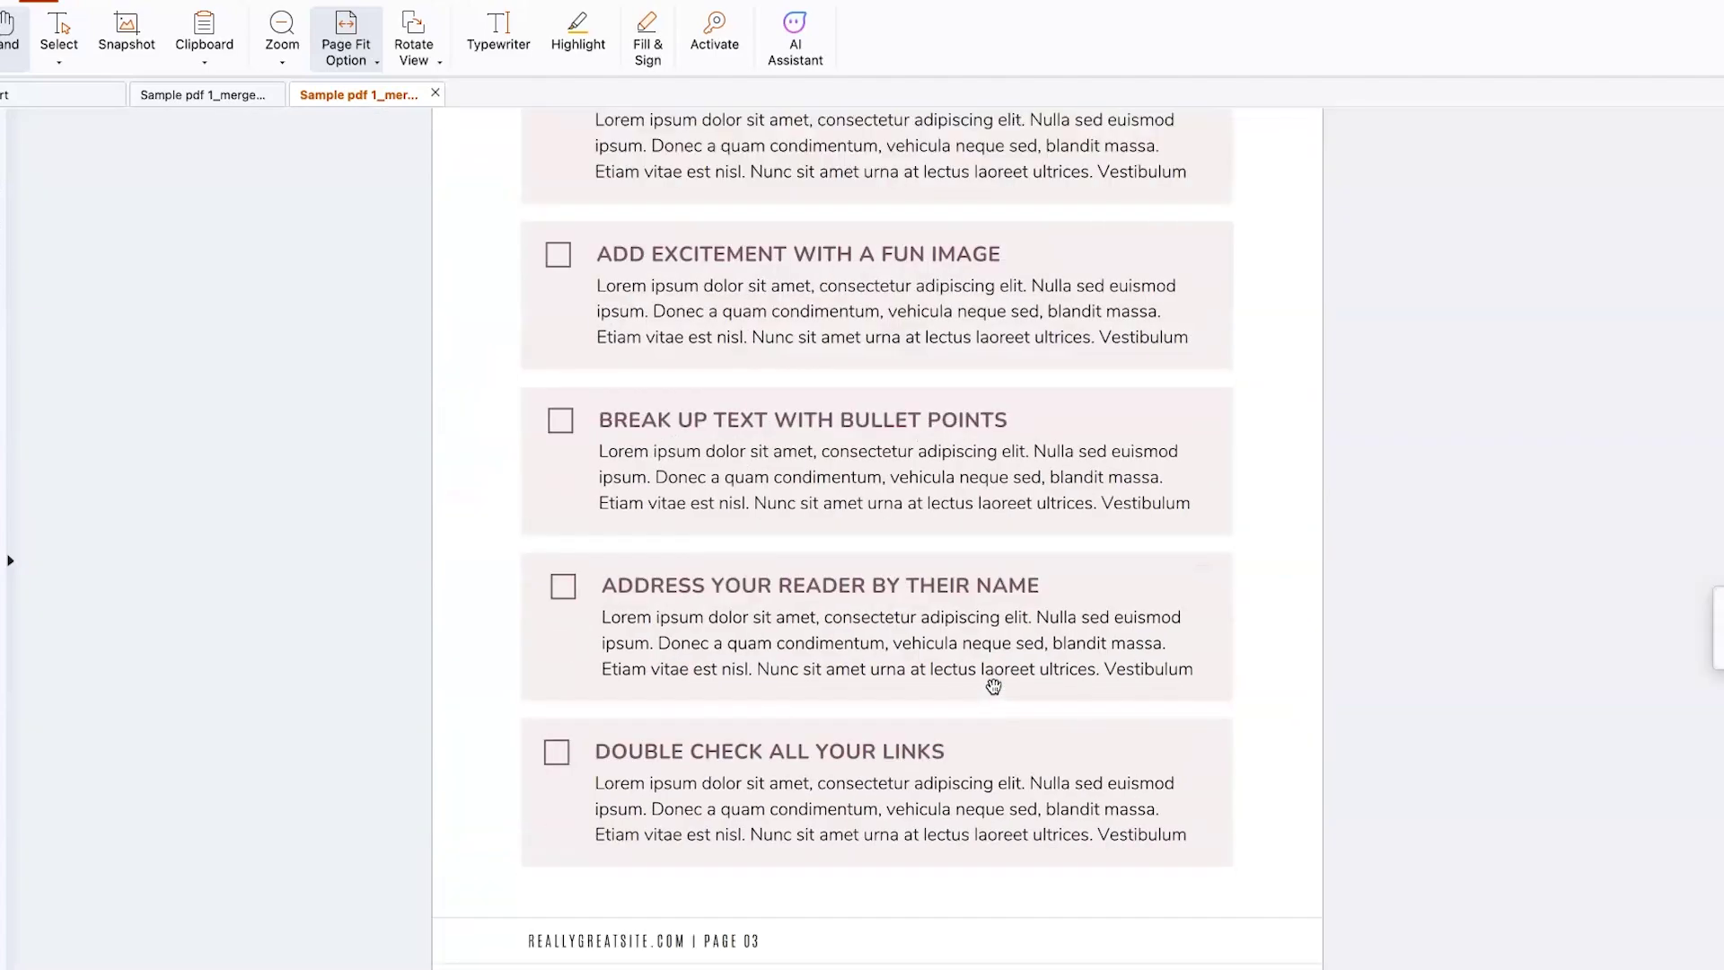
{"action": "scroll", "coordinate": [974, 673], "scroll_direction": "up", "scroll_amount": 3}
{"action": "scroll", "coordinate": [903, 481], "scroll_direction": "up", "scroll_amount": 5}
{"action": "scroll", "coordinate": [885, 520], "scroll_direction": "up", "scroll_amount": 5}
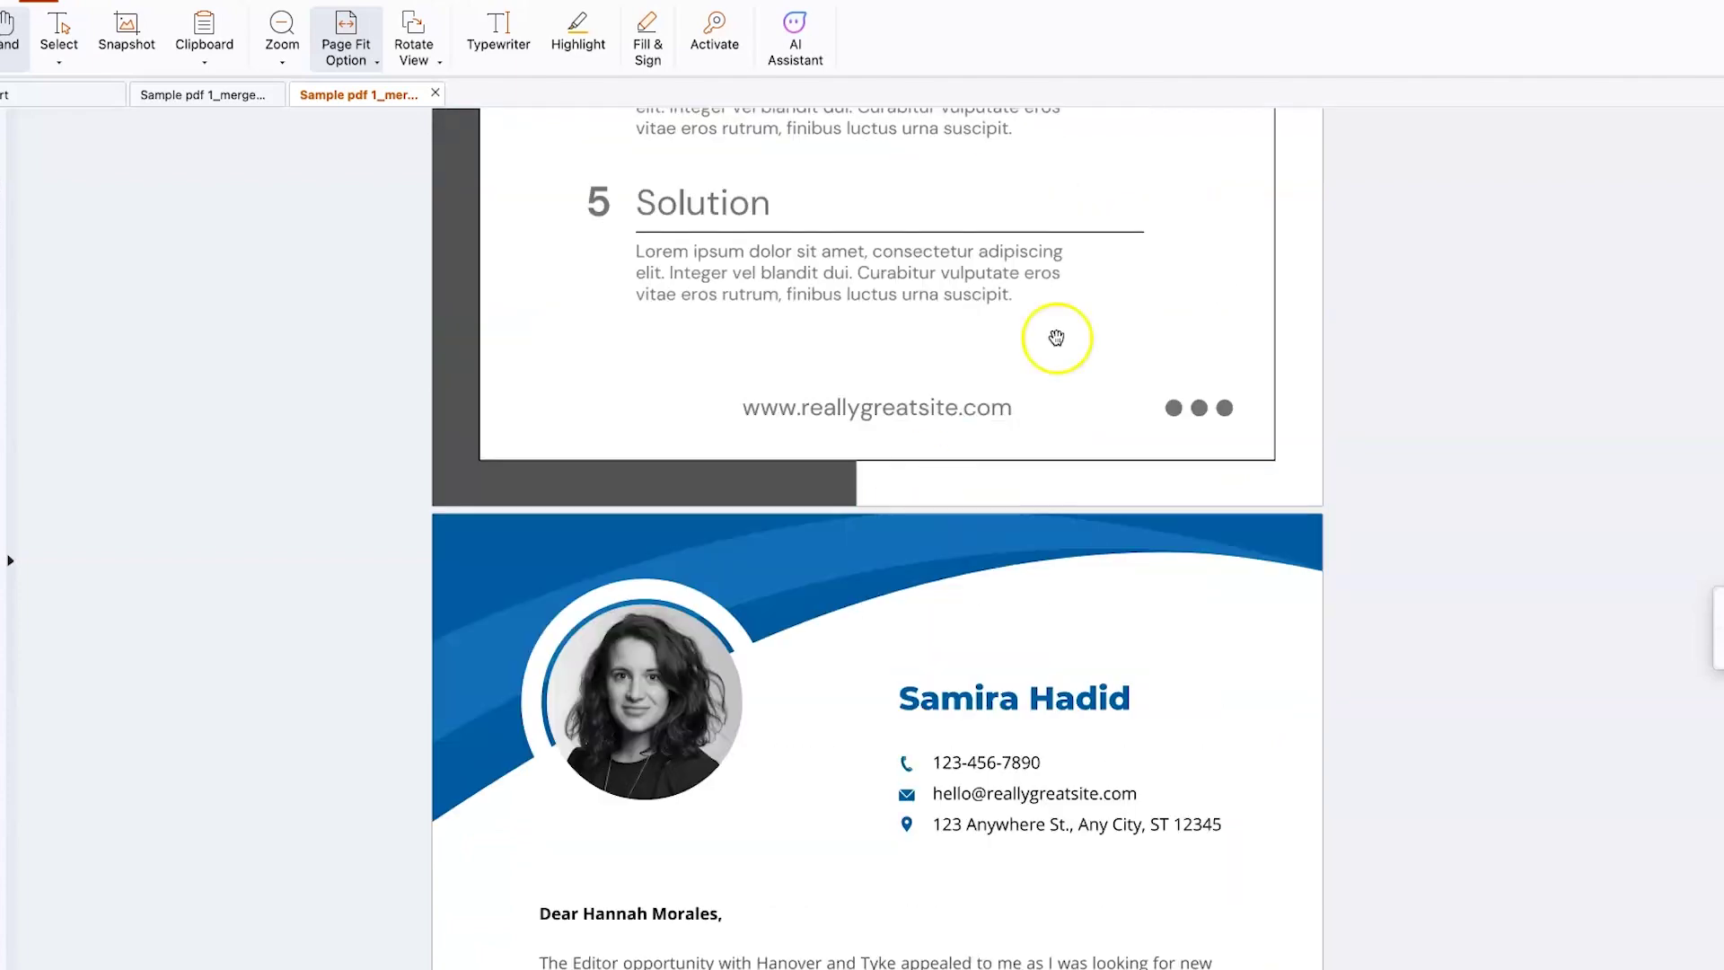
{"action": "scroll", "coordinate": [1057, 337], "scroll_direction": "up", "scroll_amount": 2}
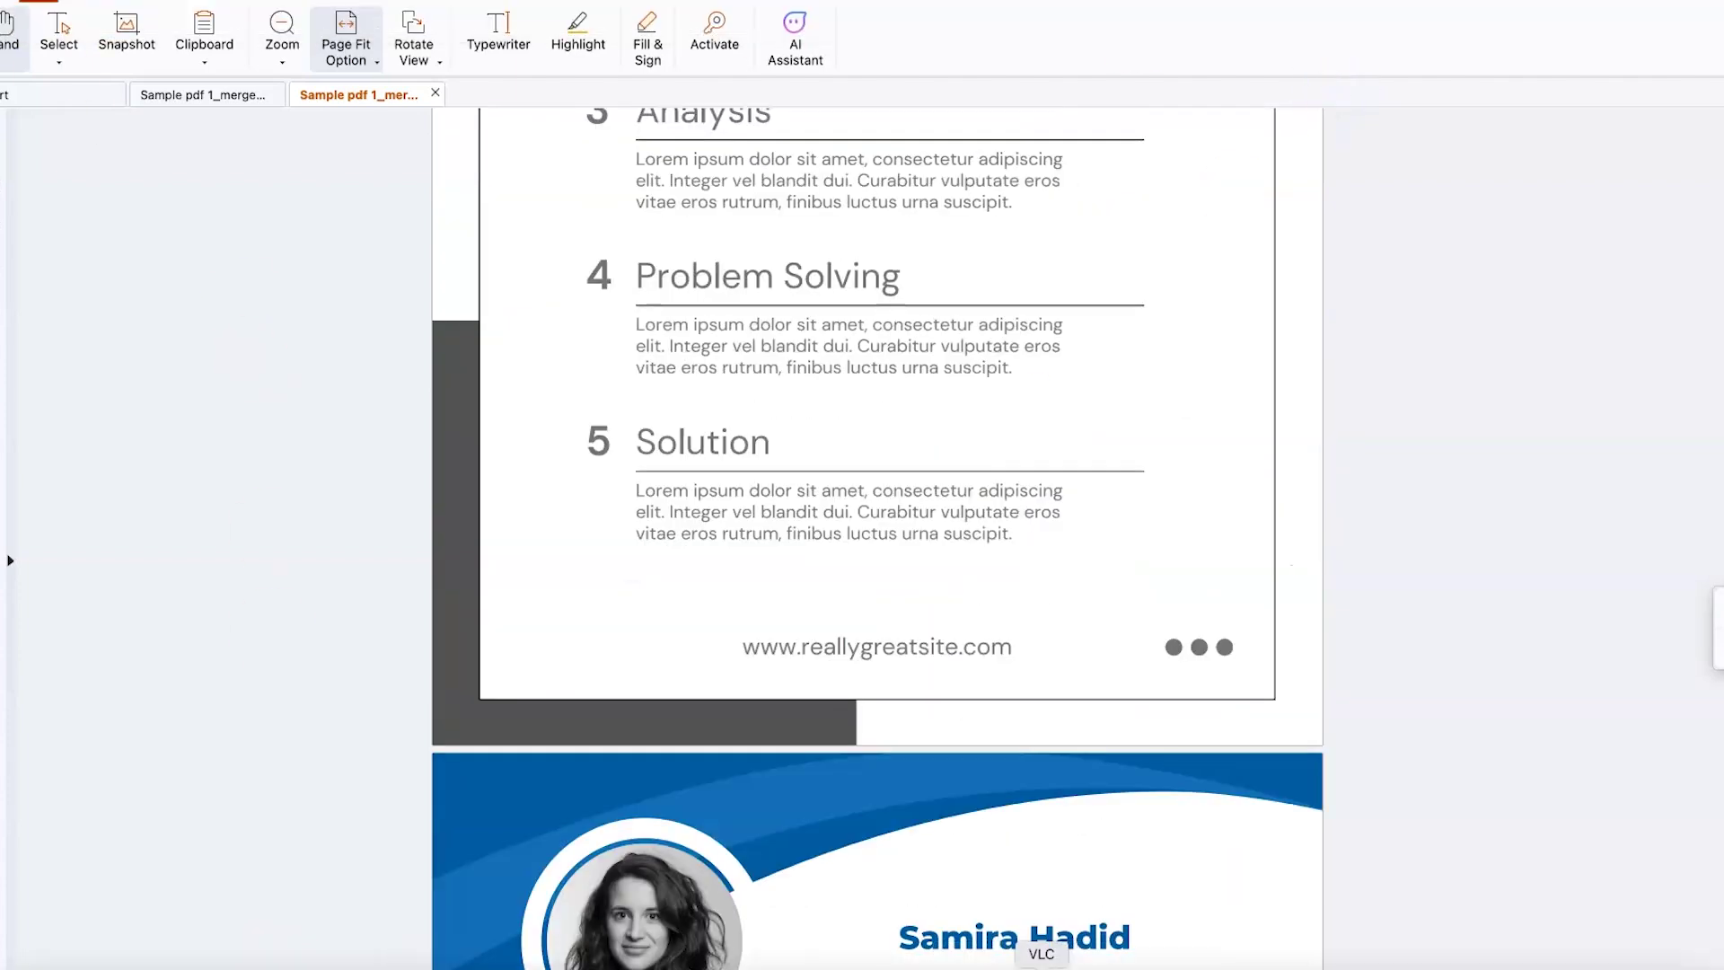
{"action": "left_click", "coordinate": [951, 959]}
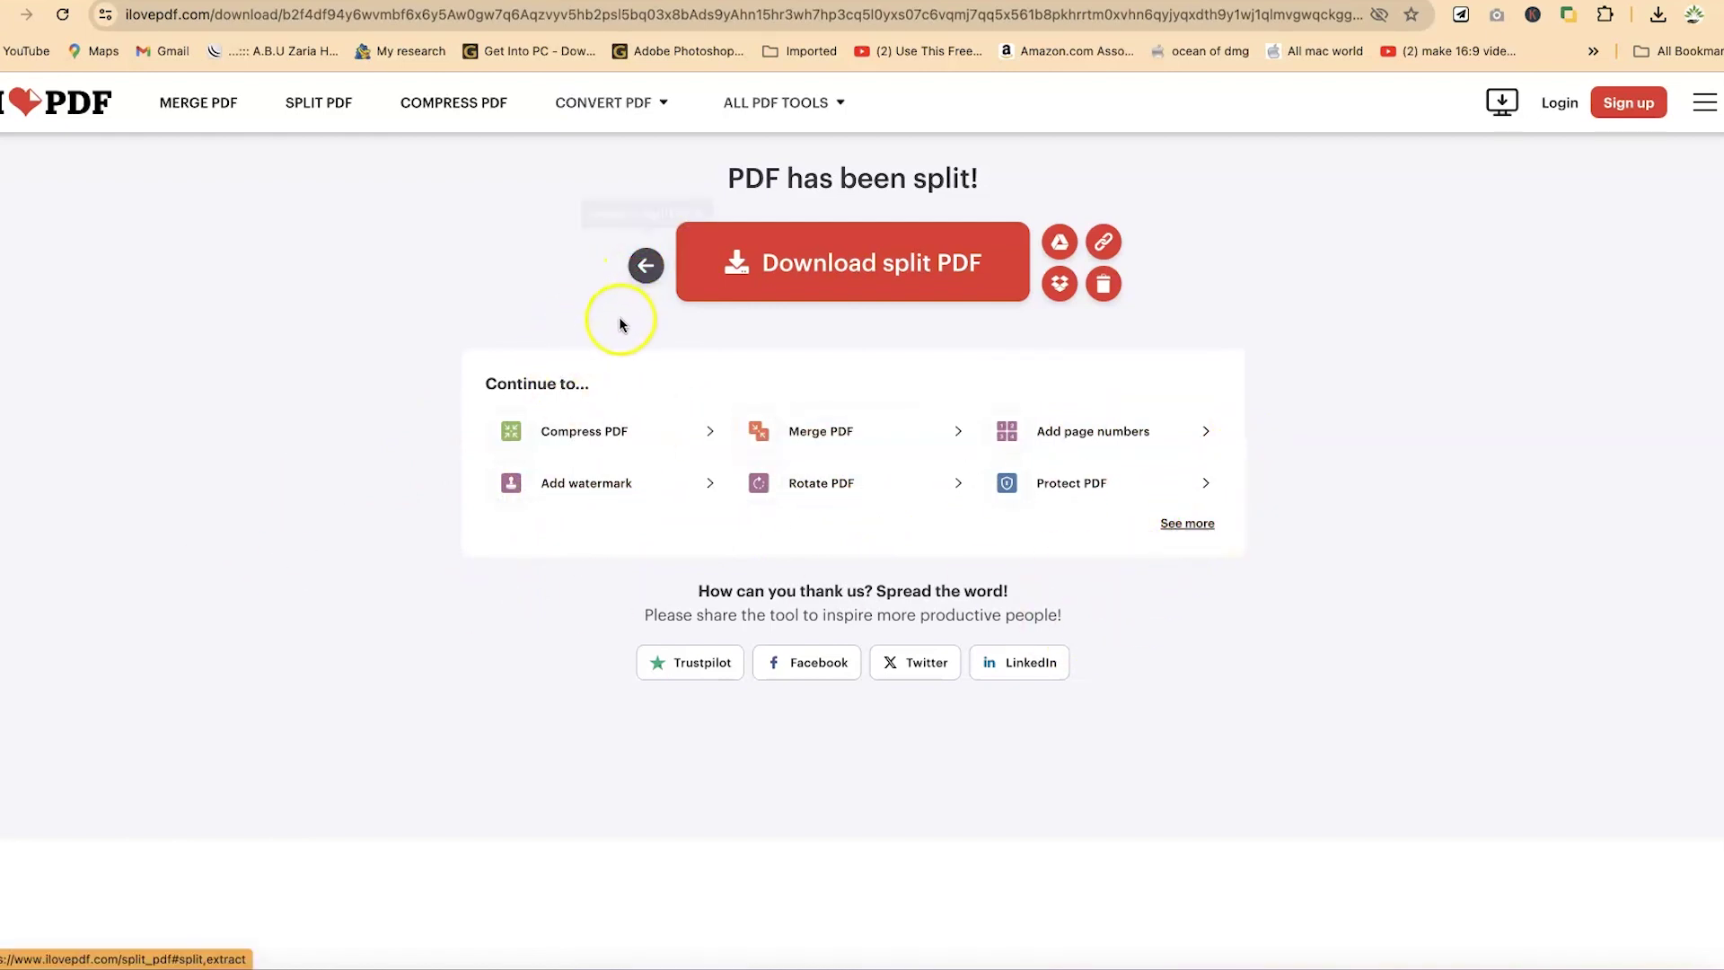
Return from the split result to the Split PDF upload page via 'Back to Split PDF'.
{"action": "left_click", "coordinate": [644, 267]}
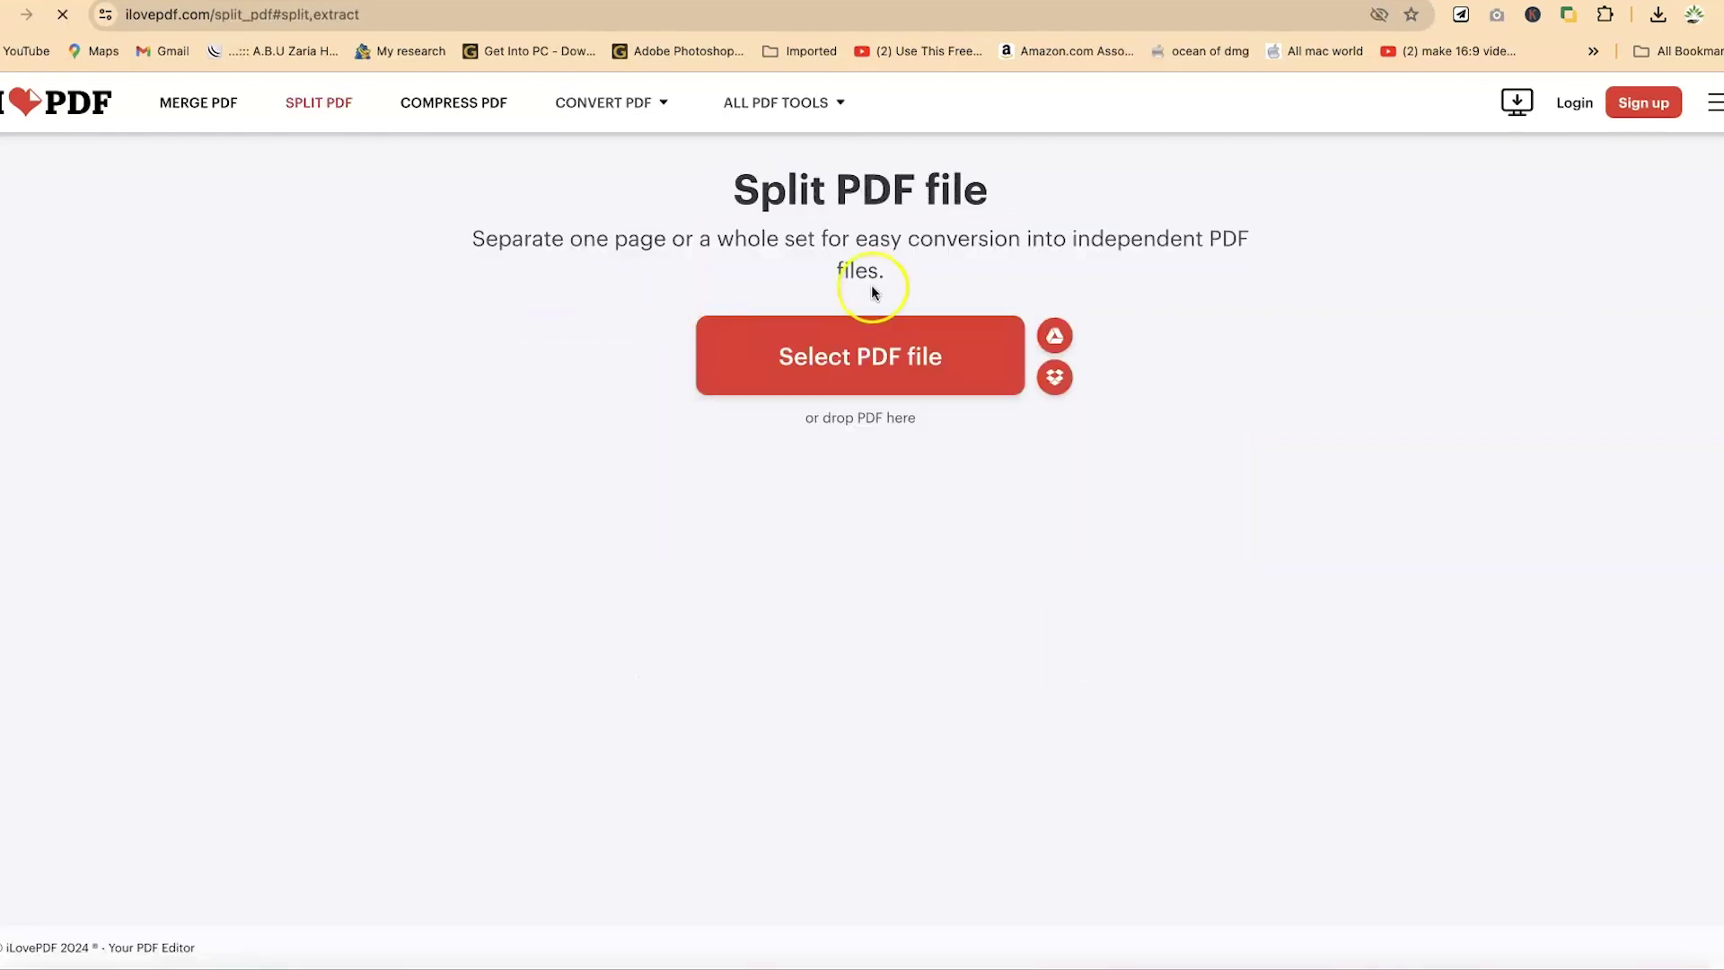